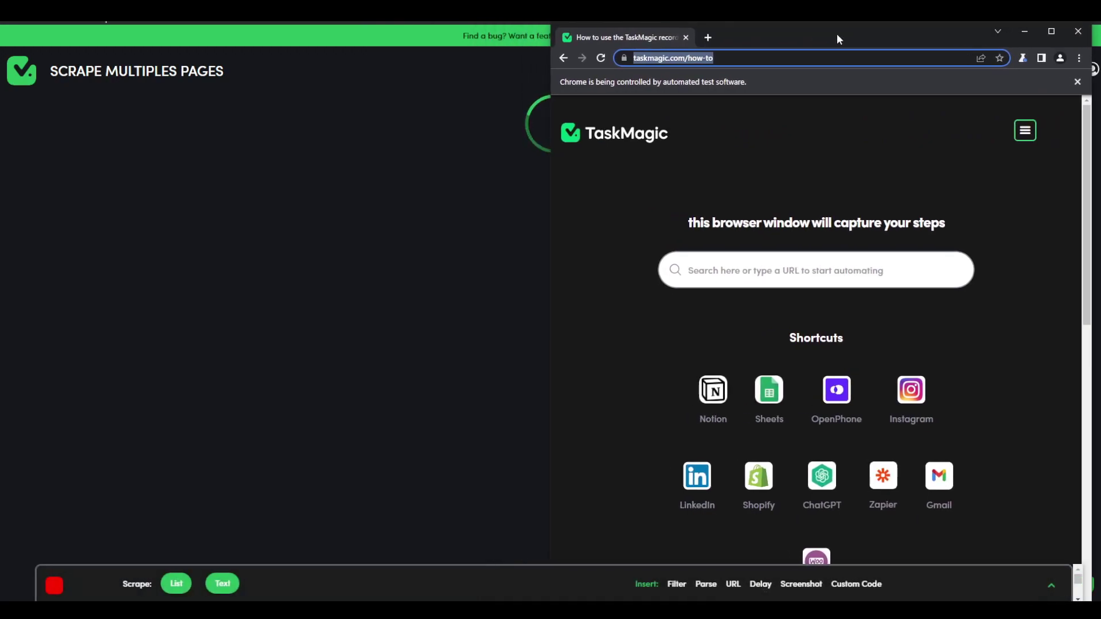
Step: Load amazon.com in the recorder's browser, correcting the misspelled address
{"action": "type", "text": "a,azon"}
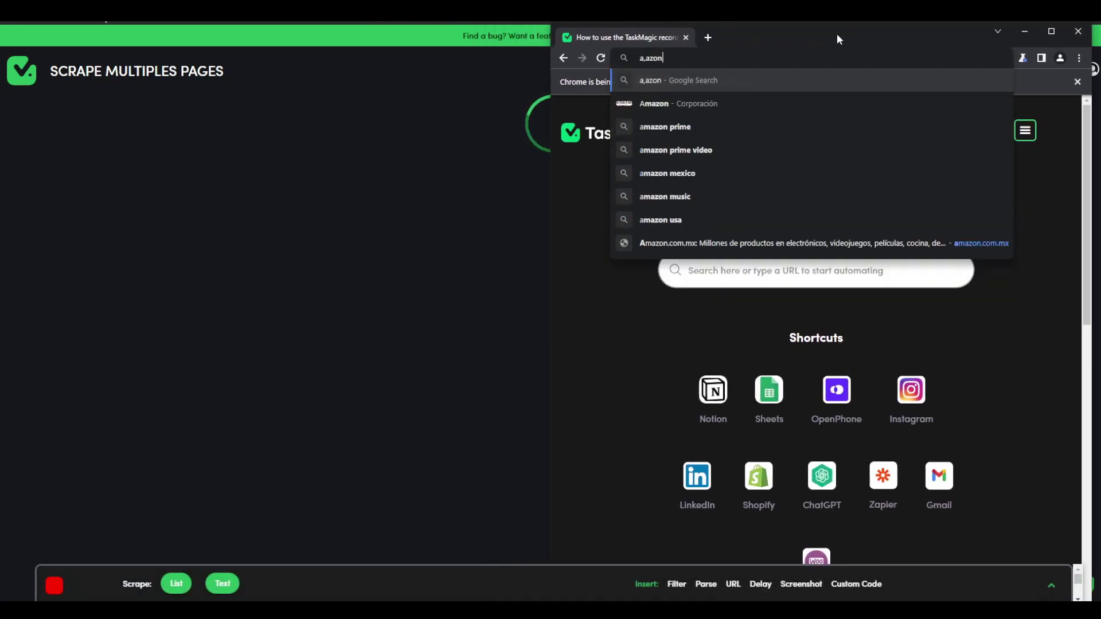
{"action": "key", "text": "BackSpace"}
{"action": "key", "text": "BackSpace"}
{"action": "key", "text": "BackSpace"}
{"action": "key", "text": "BackSpace"}
{"action": "key", "text": "BackSpace"}
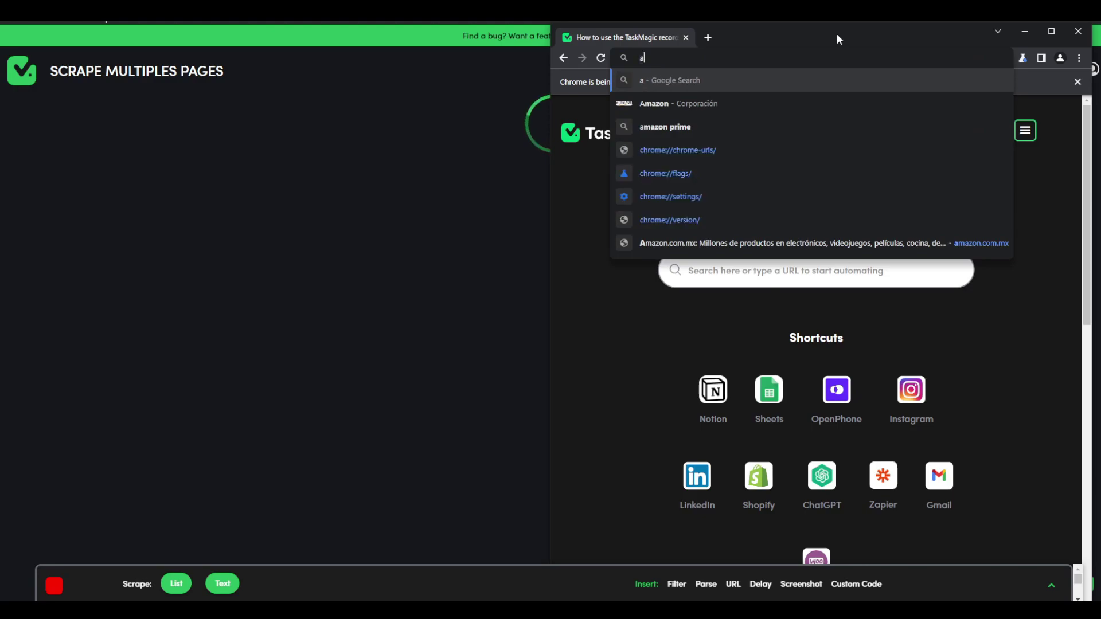
{"action": "type", "text": "mazon.com"}
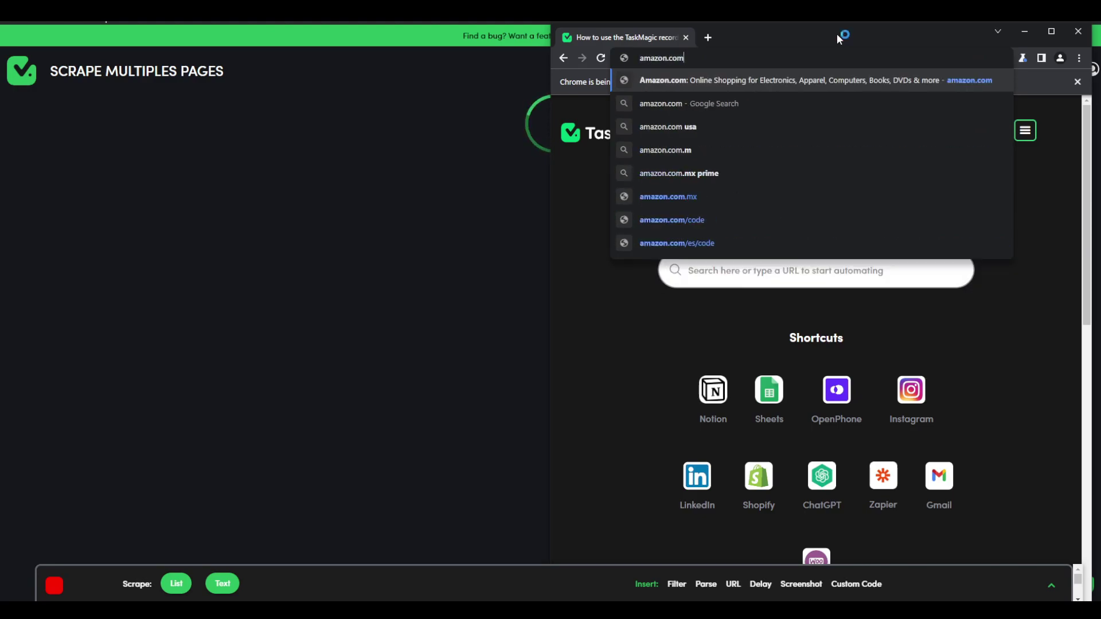
{"action": "key", "text": "Return"}
Step: Pass Amazon's character-verification check by entering the shown characters
{"action": "left_click", "coordinate": [810, 338]}
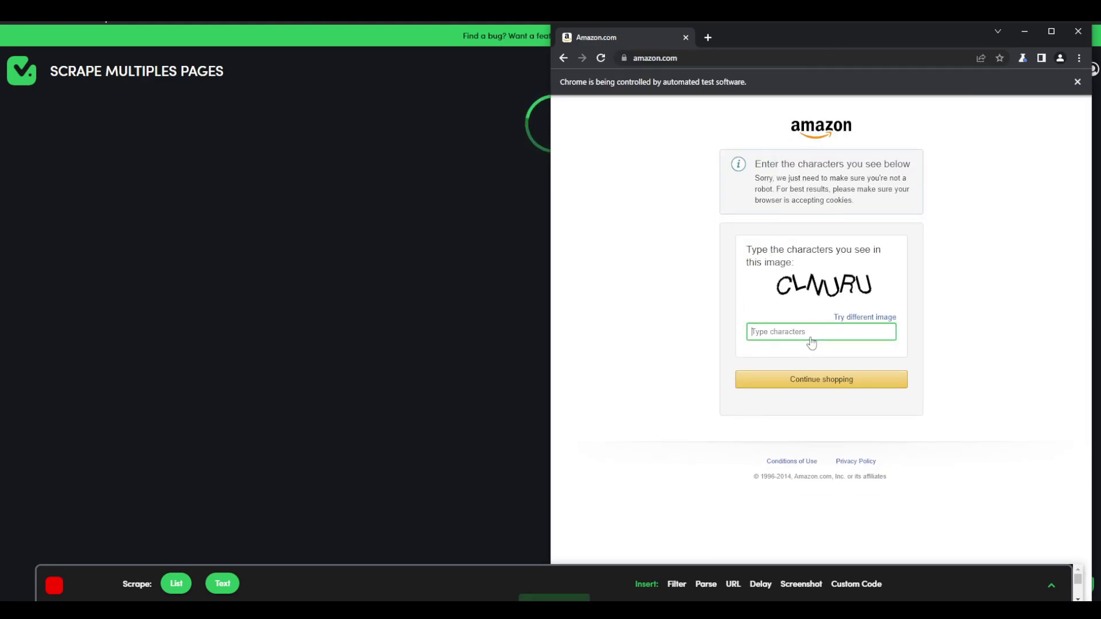
{"action": "type", "text": "clnuru"}
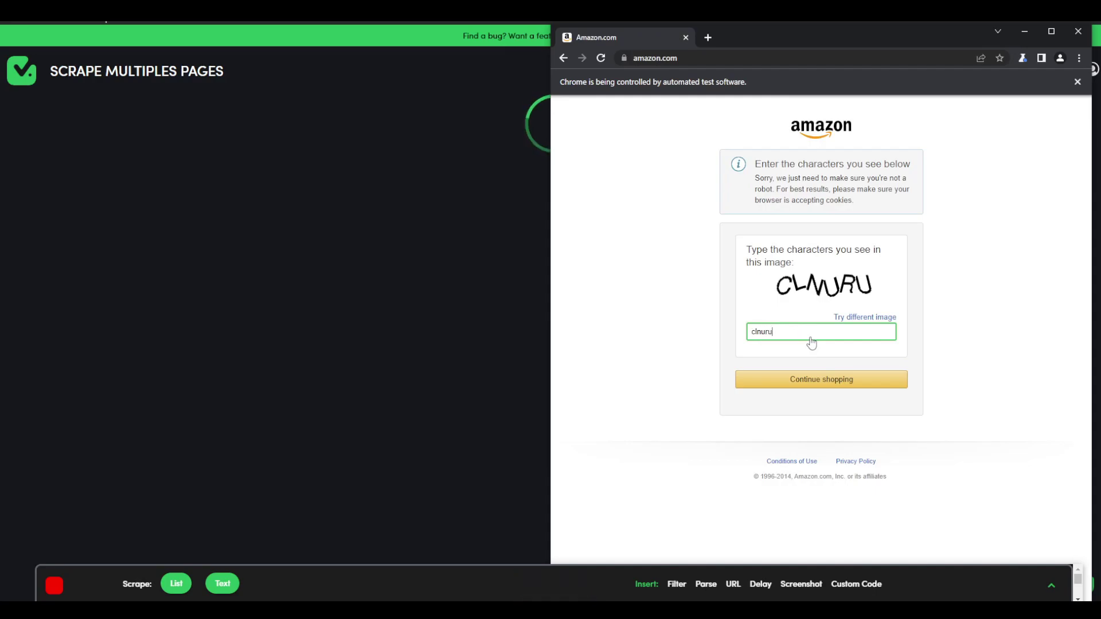
{"action": "key", "text": "Return"}
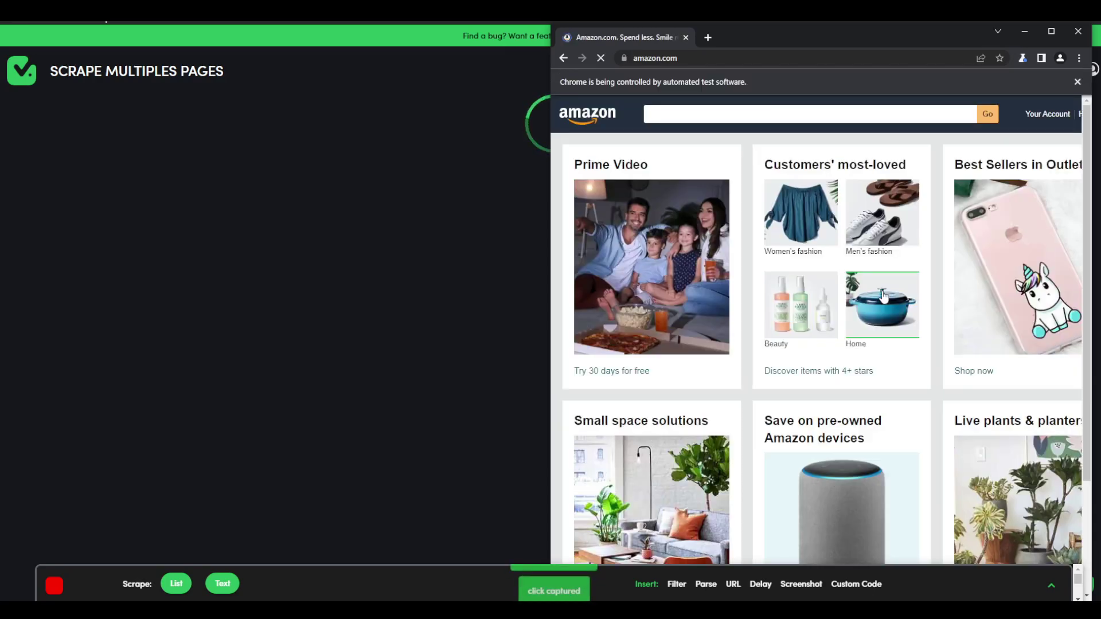
Step: Search Amazon for 'dress' and scroll the results
{"action": "left_click", "coordinate": [713, 125]}
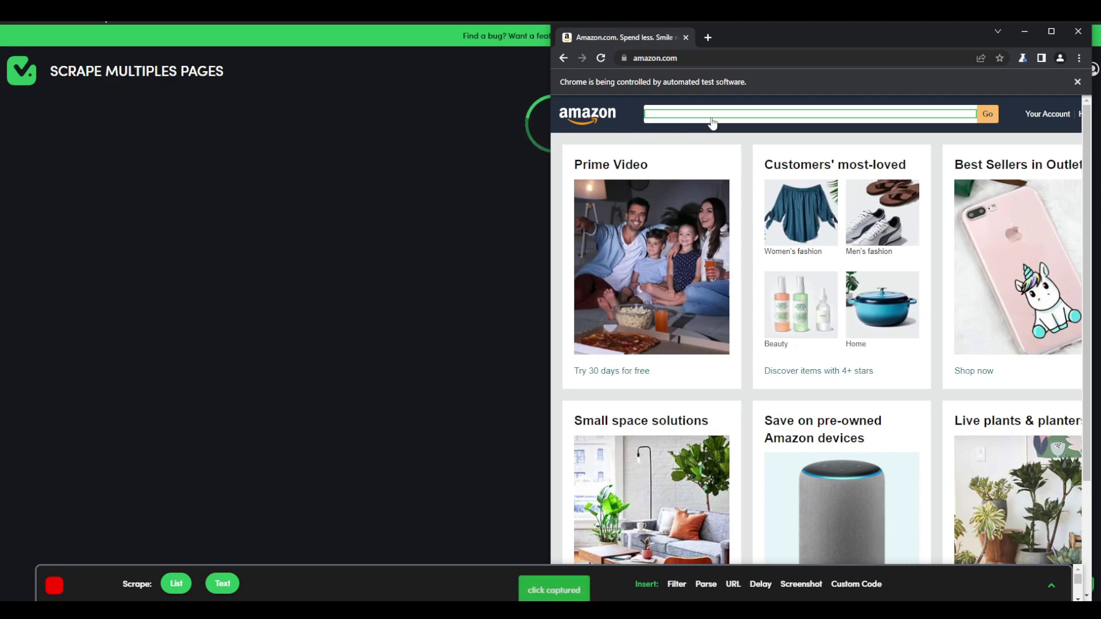
{"action": "type", "text": "dress"}
{"action": "key", "text": "Return"}
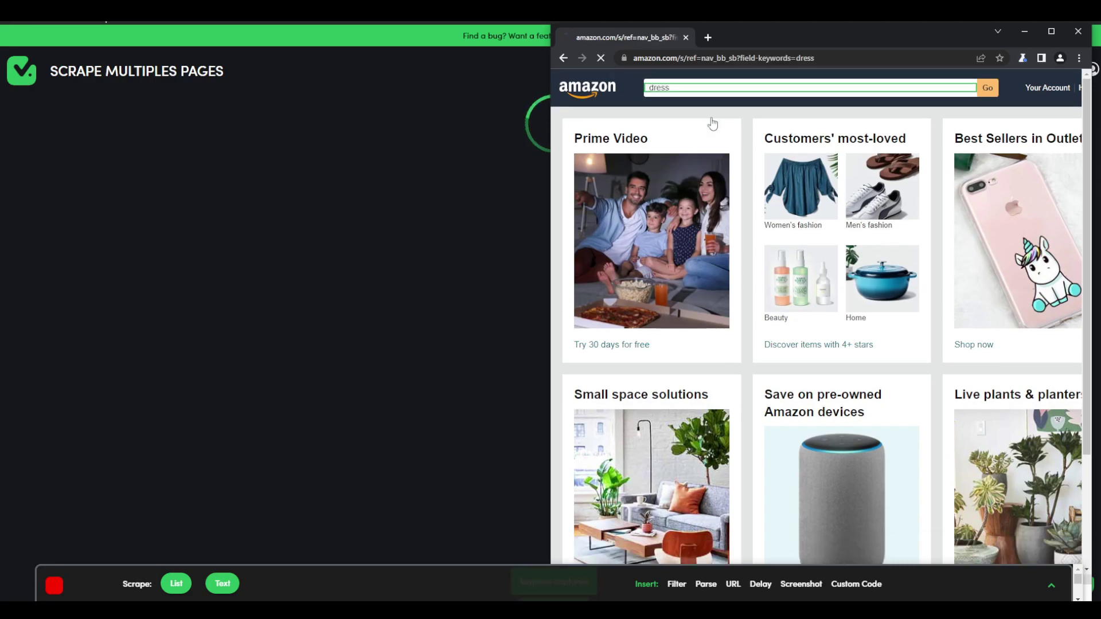
{"action": "scroll", "coordinate": [771, 278], "scroll_direction": "down", "scroll_amount": 3}
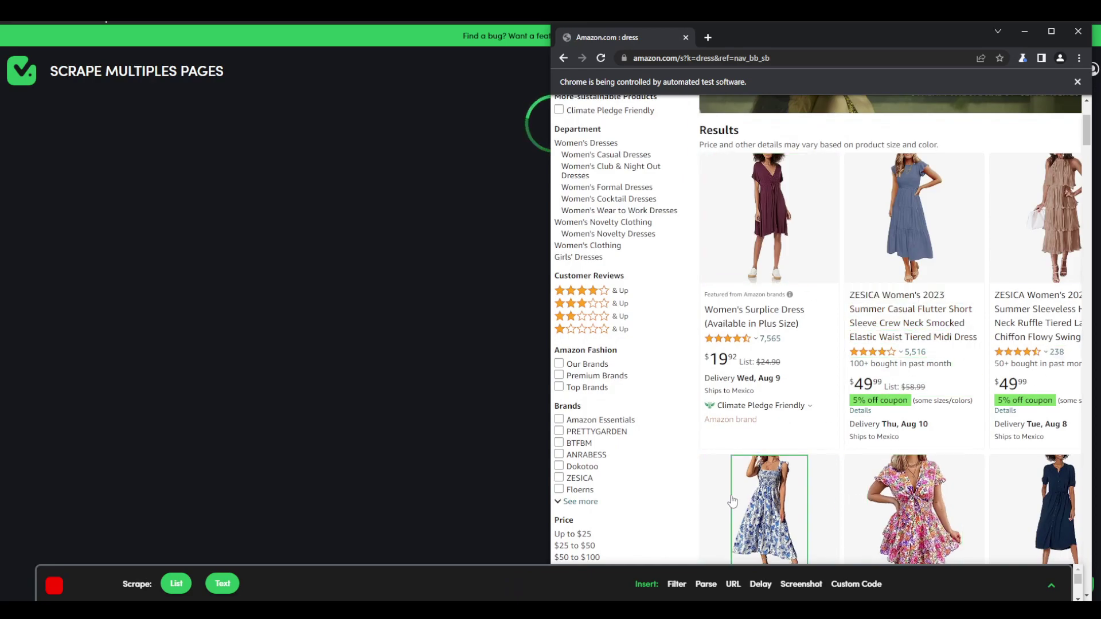
Step: Widen the browser and scrape a list of product titles from the first two listings
{"action": "left_click_drag", "start_coordinate": [546, 502], "coordinate": [247, 498]}
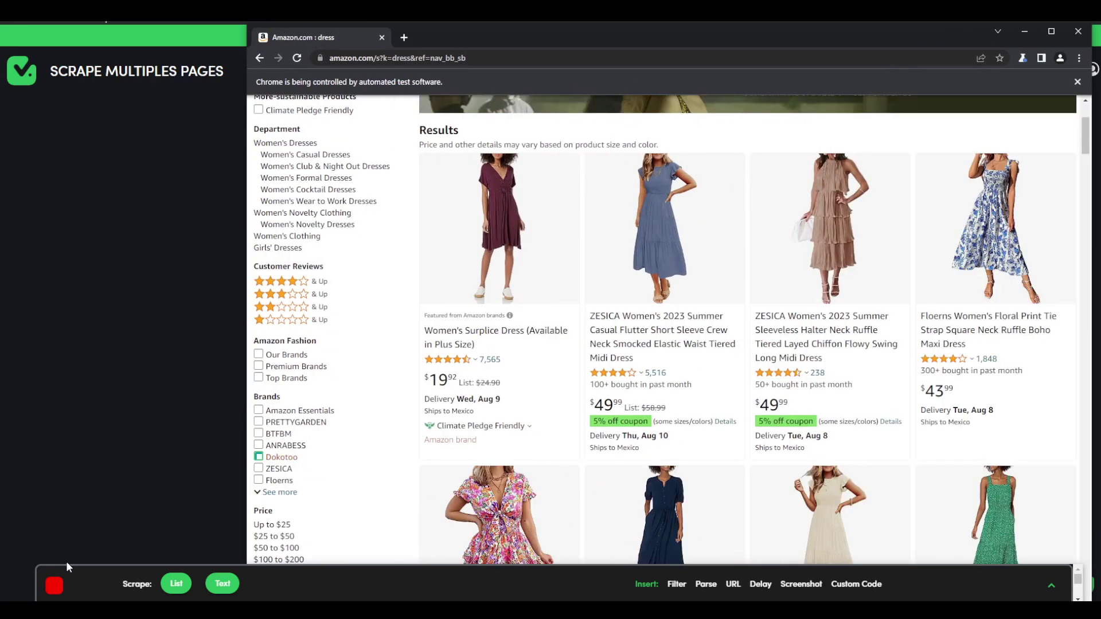
{"action": "left_click", "coordinate": [176, 583]}
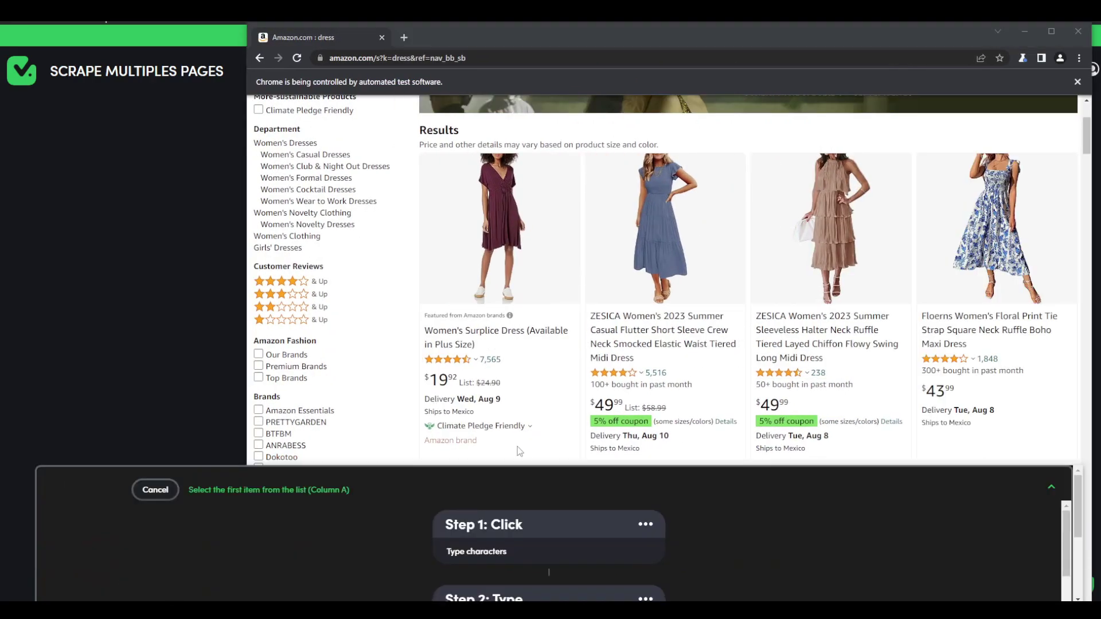
{"action": "left_click", "coordinate": [733, 361]}
{"action": "left_click", "coordinate": [879, 368]}
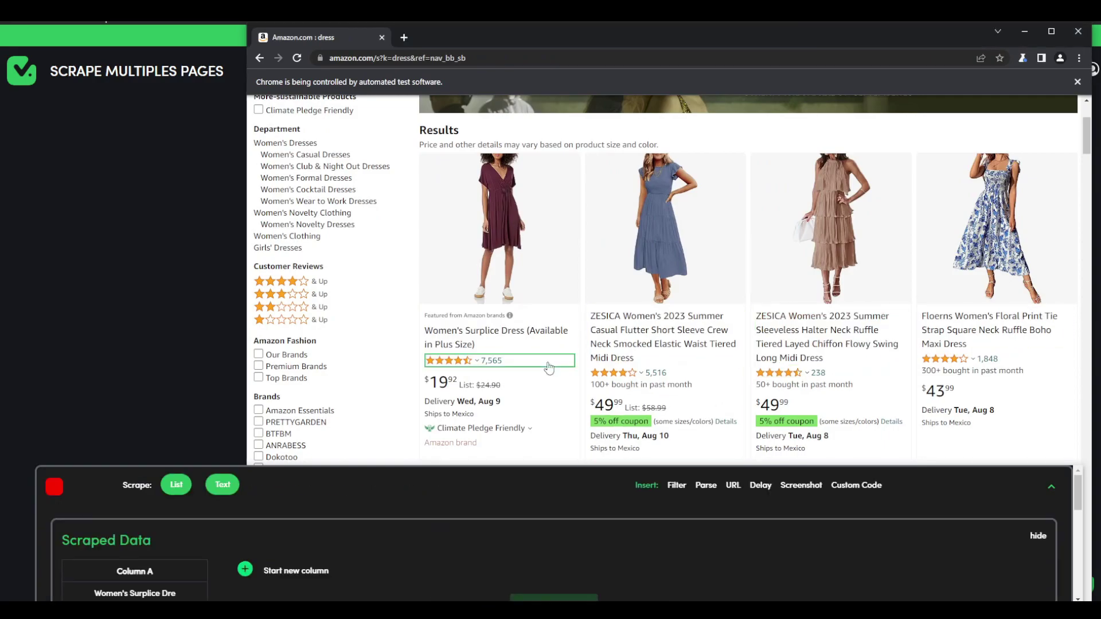
Step: Add a second scrape list for the products' star ratings
{"action": "left_click", "coordinate": [175, 489]}
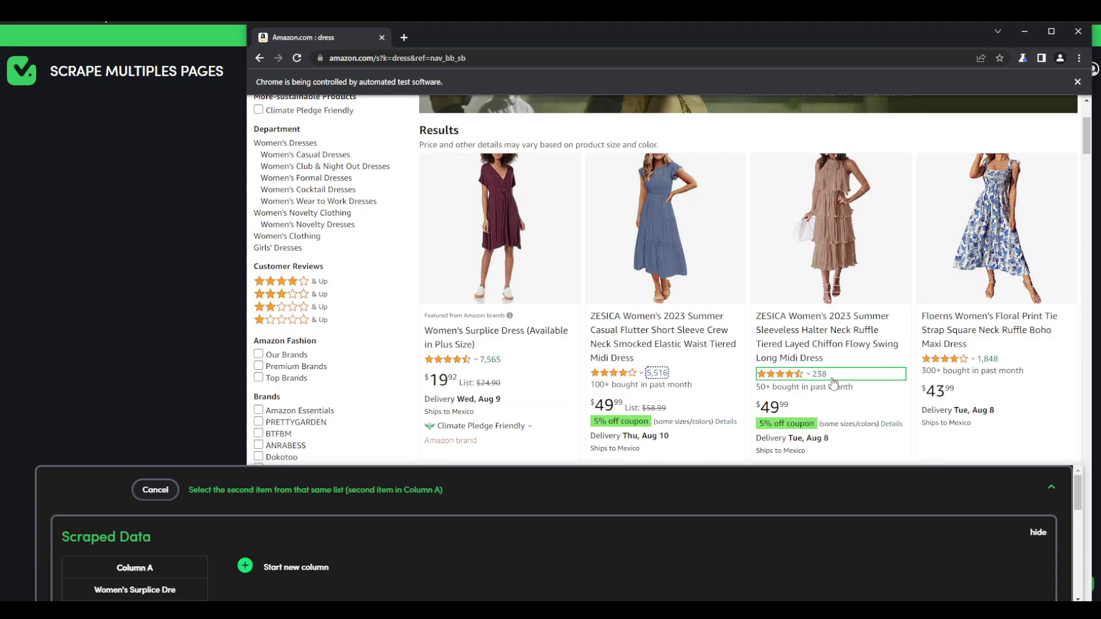
{"action": "left_click", "coordinate": [155, 489]}
{"action": "left_click", "coordinate": [177, 476]}
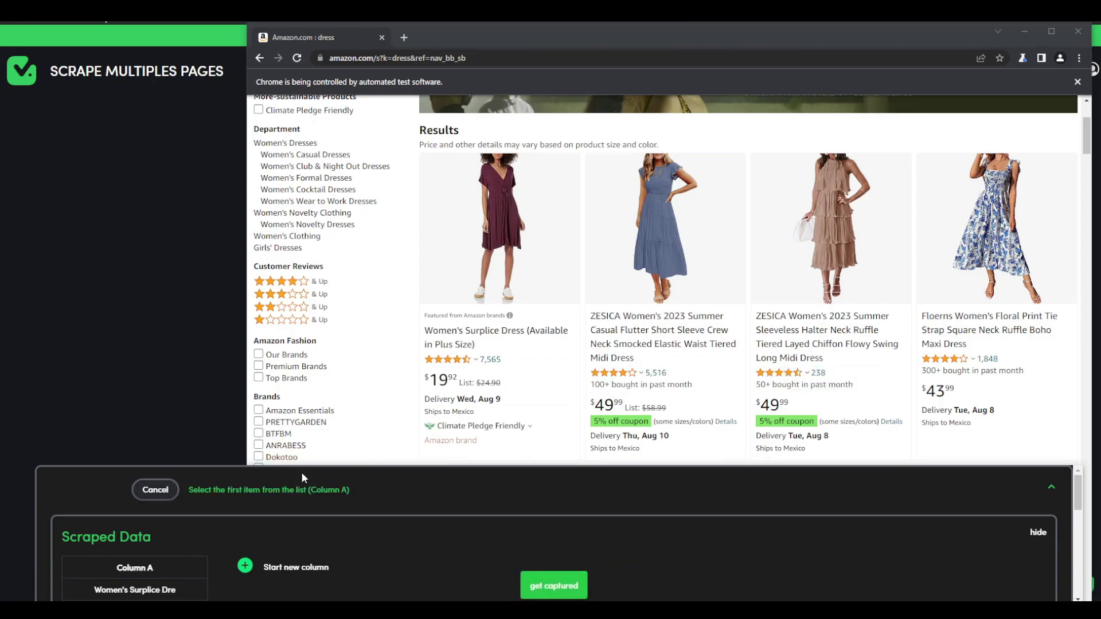
{"action": "left_click", "coordinate": [613, 373]}
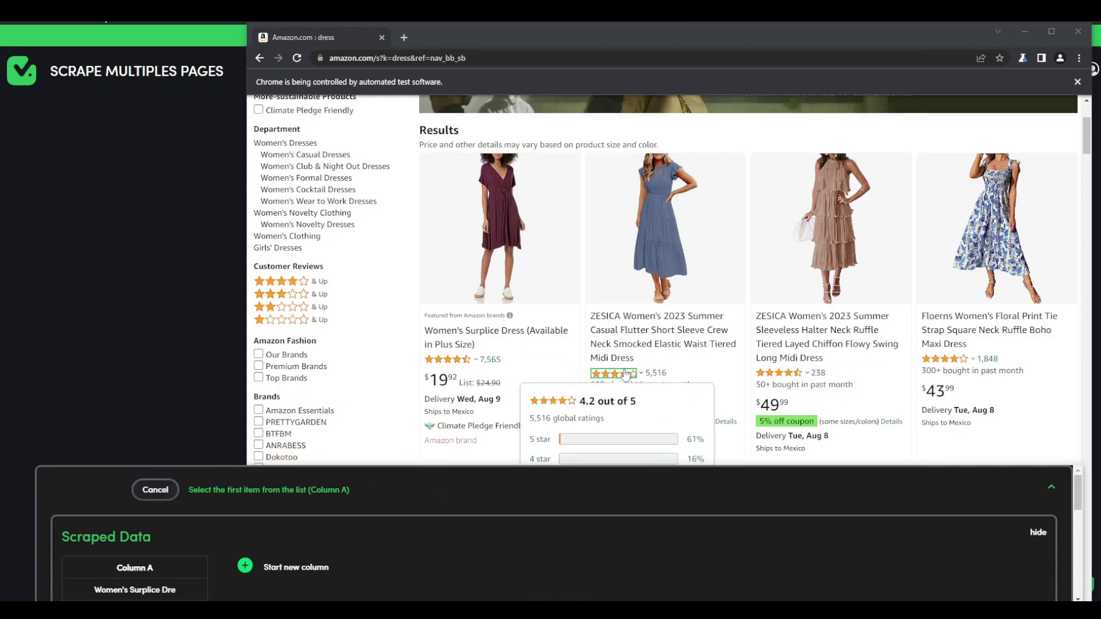
{"action": "left_click", "coordinate": [782, 374]}
{"action": "scroll", "coordinate": [589, 349], "scroll_direction": "down", "scroll_amount": 2}
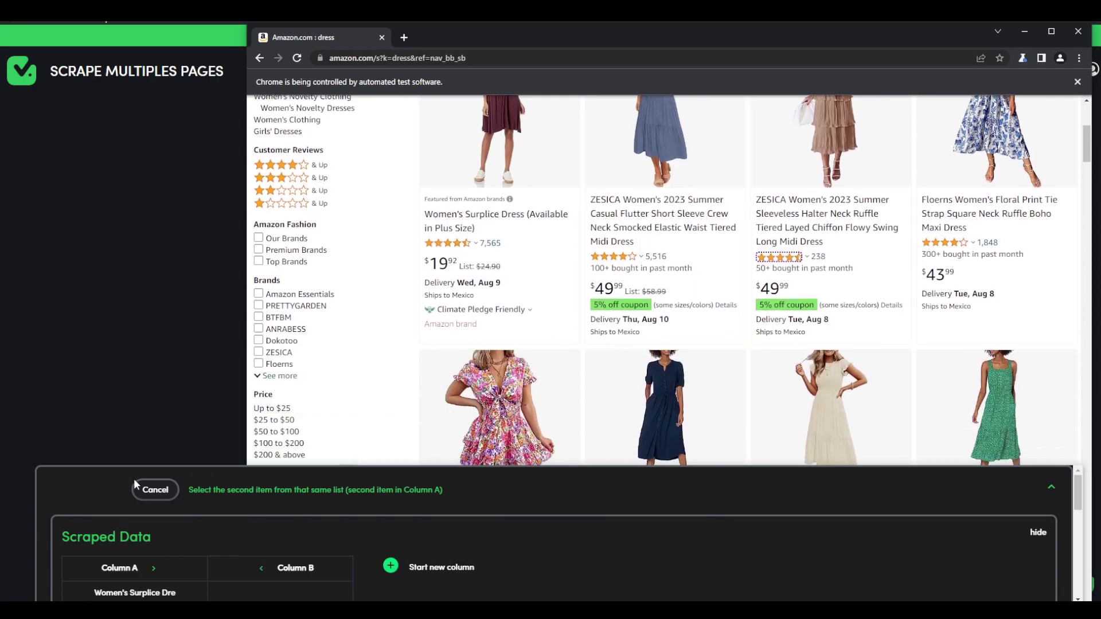
Step: Add another scrape list capturing the product prices
{"action": "left_click", "coordinate": [612, 259]}
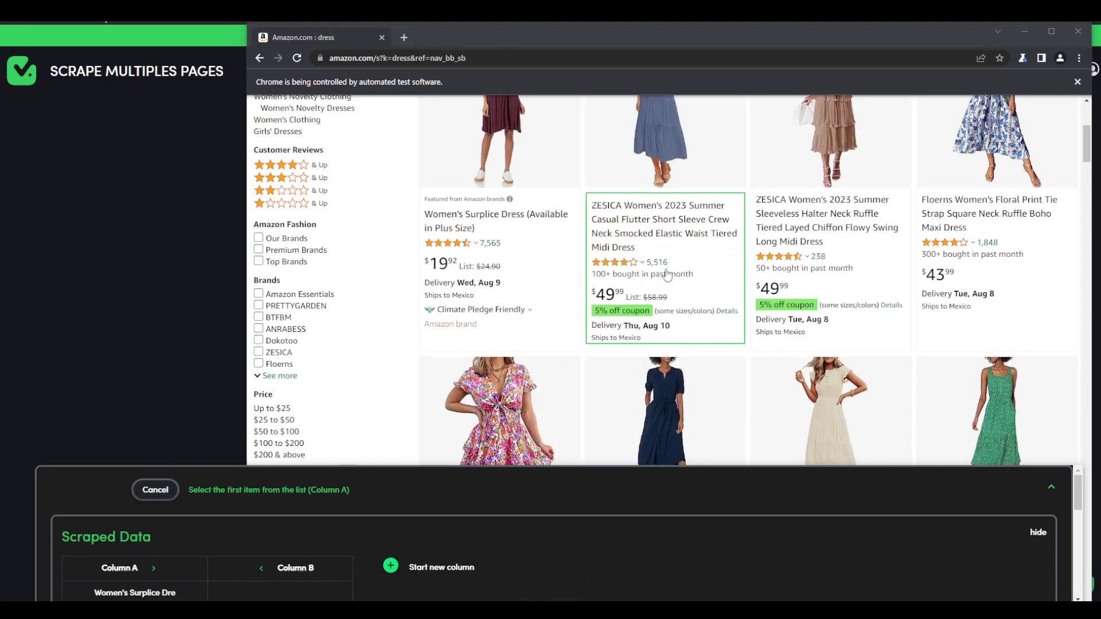
{"action": "left_click", "coordinate": [688, 290]}
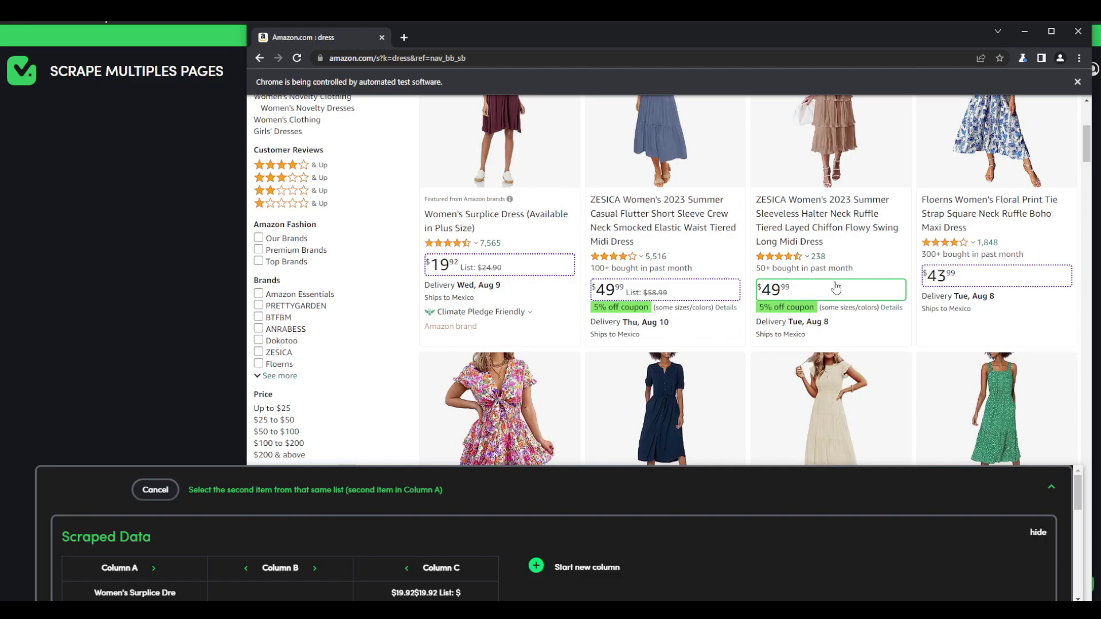
{"action": "scroll", "coordinate": [795, 263], "scroll_direction": "down", "scroll_amount": 5}
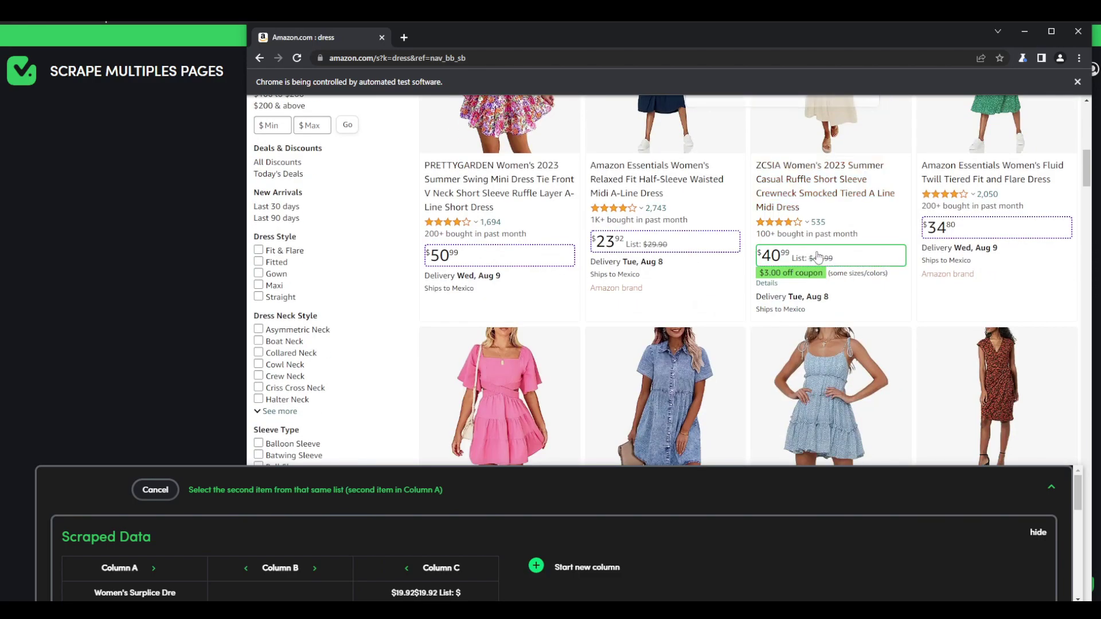
{"action": "scroll", "coordinate": [795, 262], "scroll_direction": "up", "scroll_amount": 3}
{"action": "left_click", "coordinate": [843, 174]}
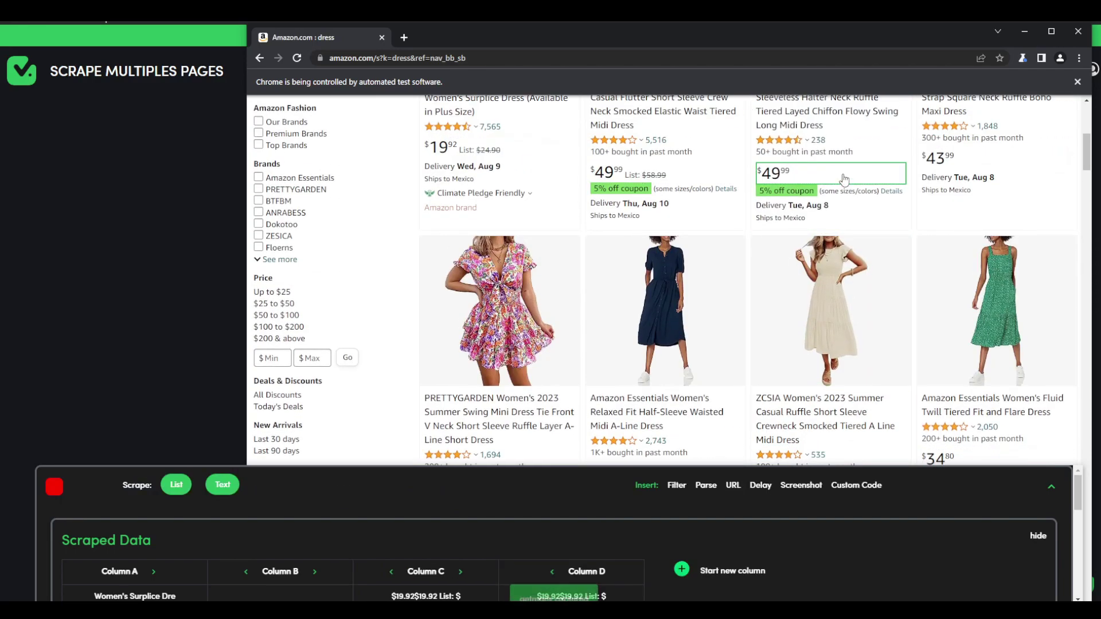
Step: Move to Amazon's second results page via Next, then stop the recording
{"action": "scroll", "coordinate": [839, 180], "scroll_direction": "down", "scroll_amount": 5}
{"action": "scroll", "coordinate": [839, 179], "scroll_direction": "down", "scroll_amount": 15}
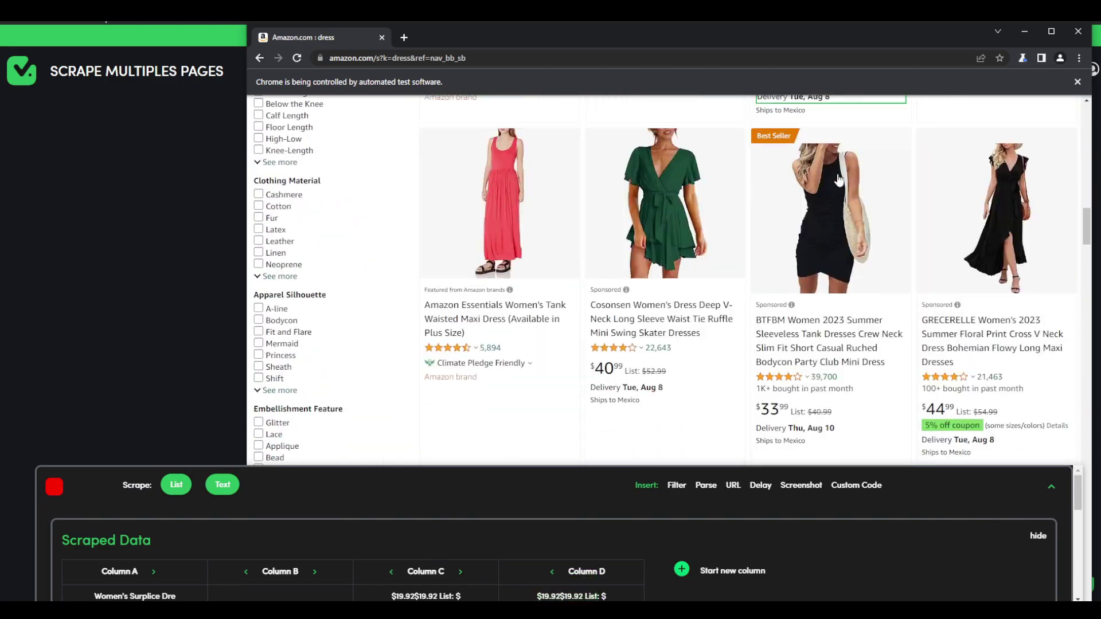
{"action": "scroll", "coordinate": [838, 179], "scroll_direction": "down", "scroll_amount": 15}
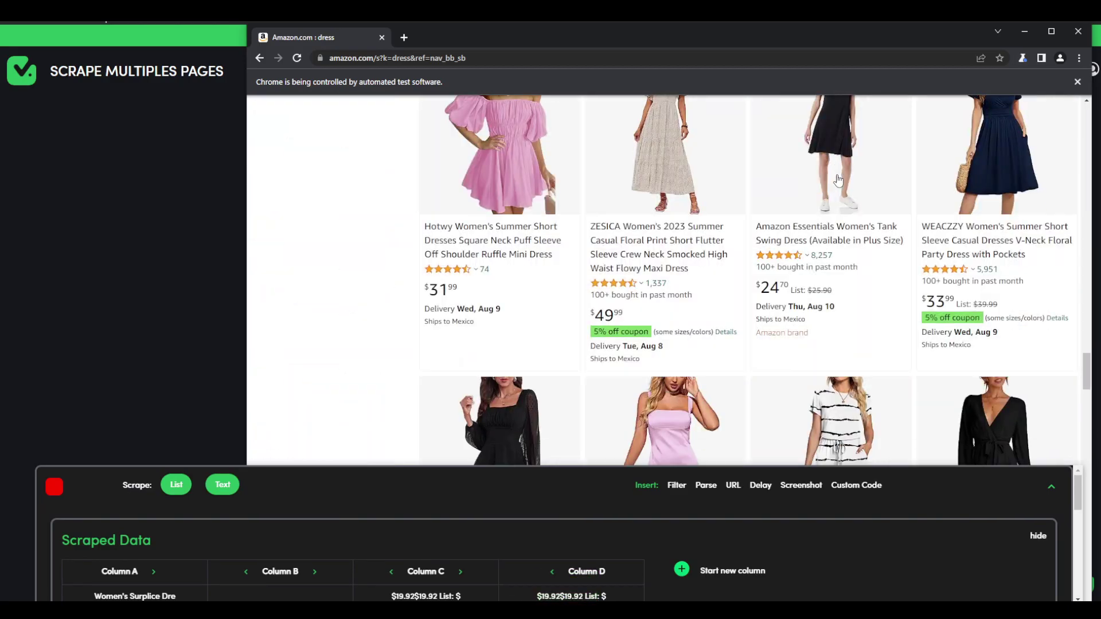
{"action": "scroll", "coordinate": [838, 179], "scroll_direction": "down", "scroll_amount": 10}
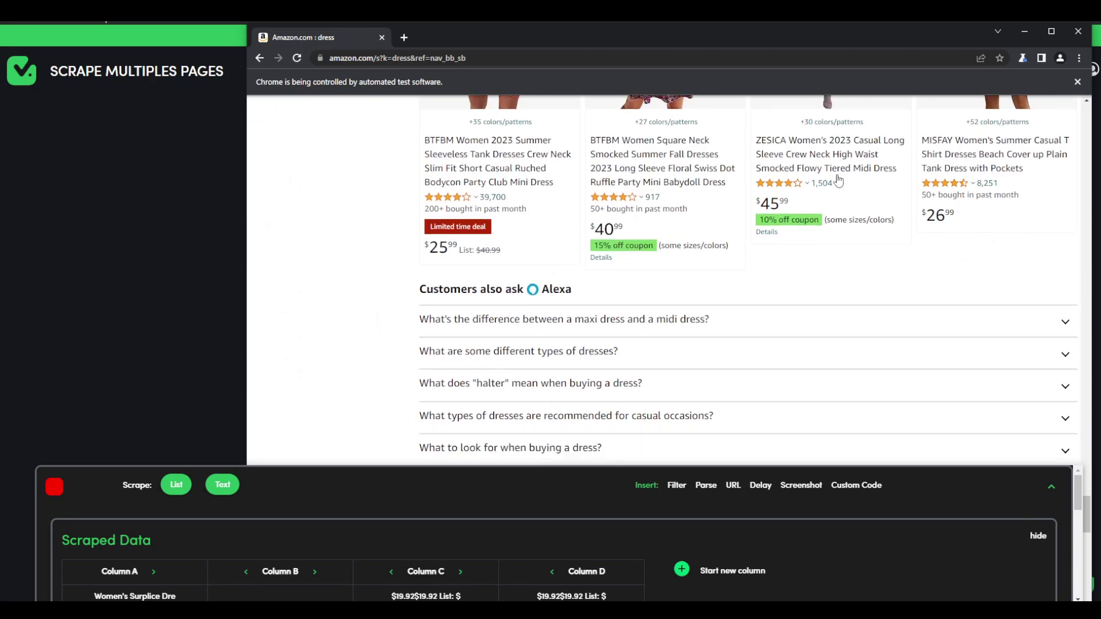
{"action": "scroll", "coordinate": [852, 255], "scroll_direction": "up", "scroll_amount": 2}
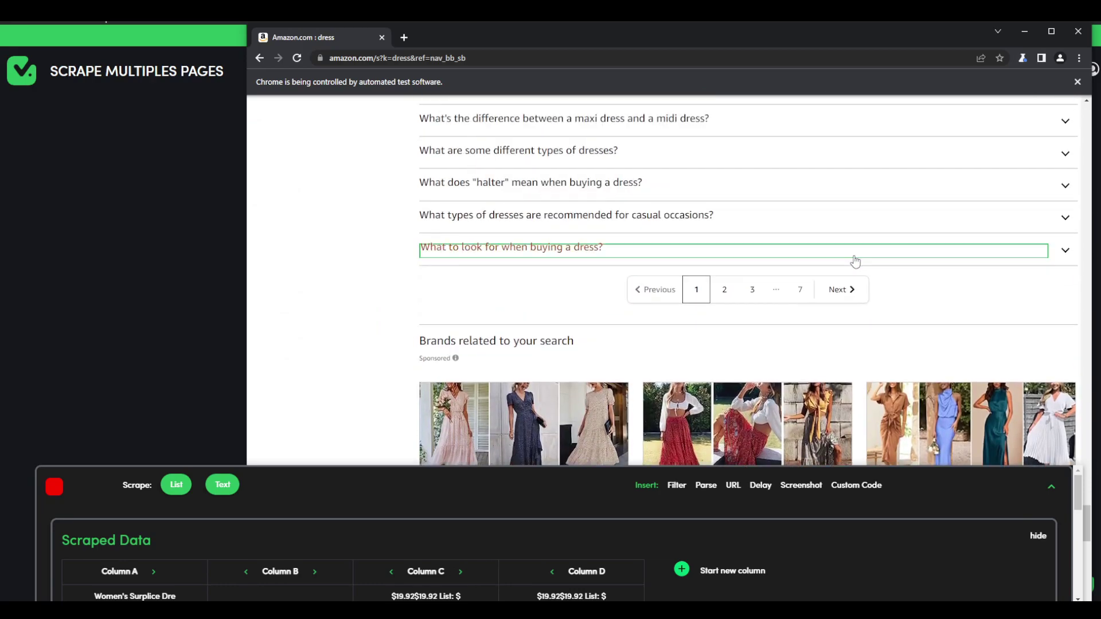
{"action": "left_click", "coordinate": [826, 293]}
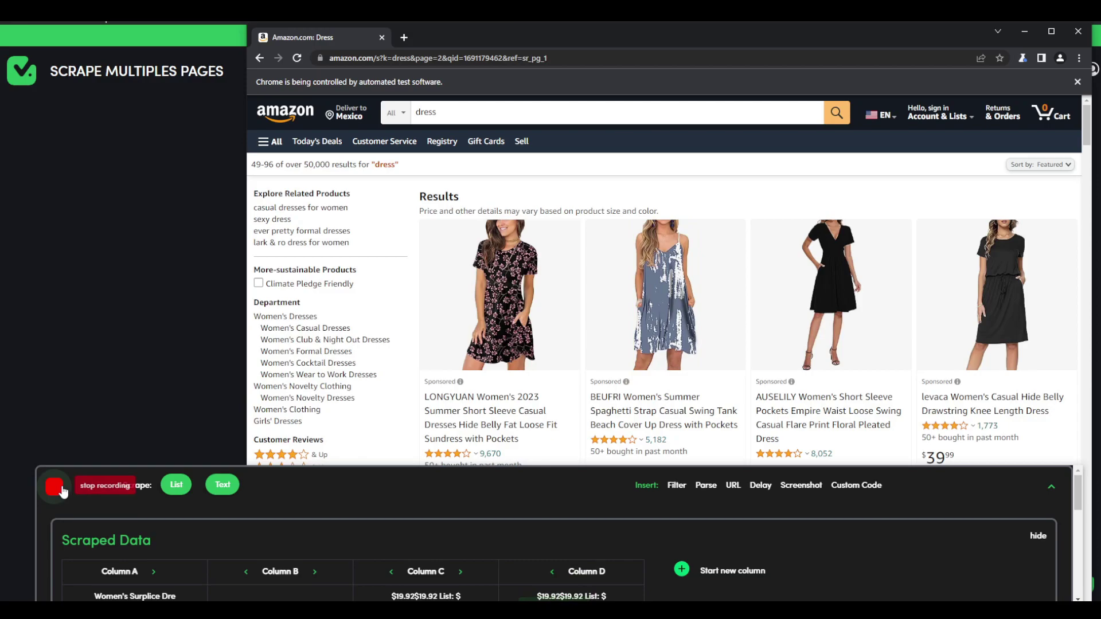
{"action": "left_click", "coordinate": [61, 489]}
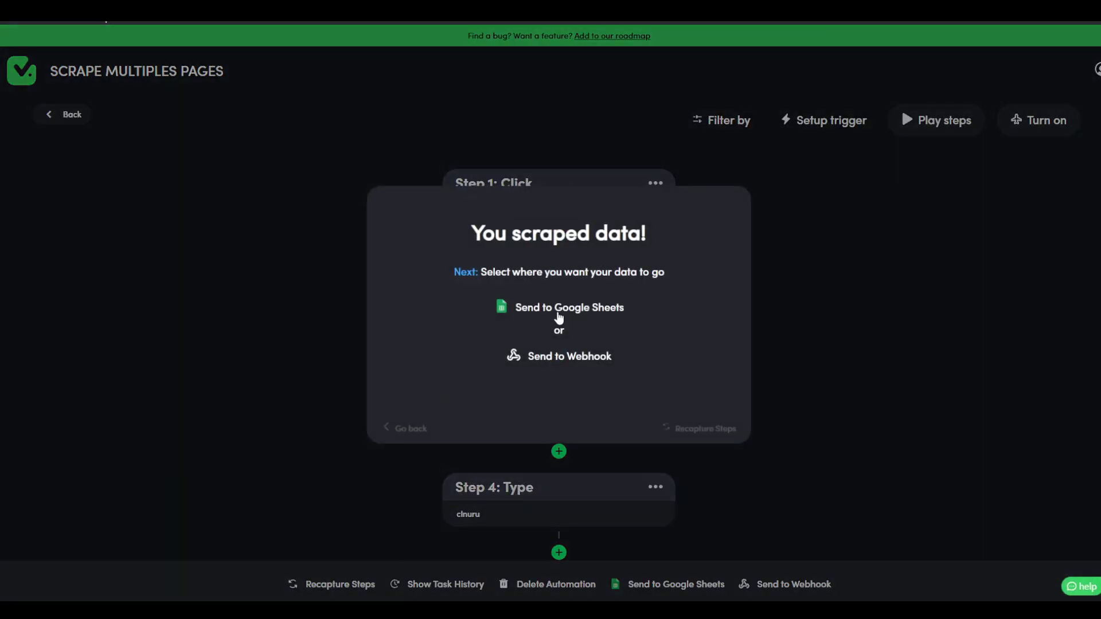
Step: Send the scraped data to Sheet1 of the SCRAPE MULTIPLES PAGES Google spreadsheet
{"action": "left_click", "coordinate": [559, 310]}
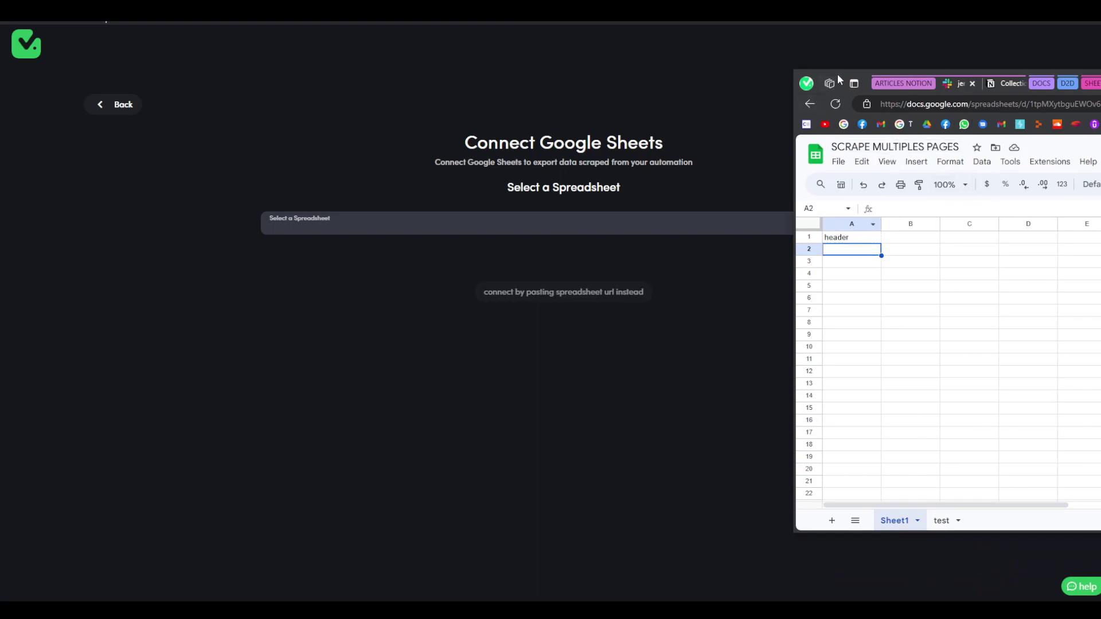
{"action": "left_click", "coordinate": [465, 228]}
{"action": "left_click", "coordinate": [378, 253]}
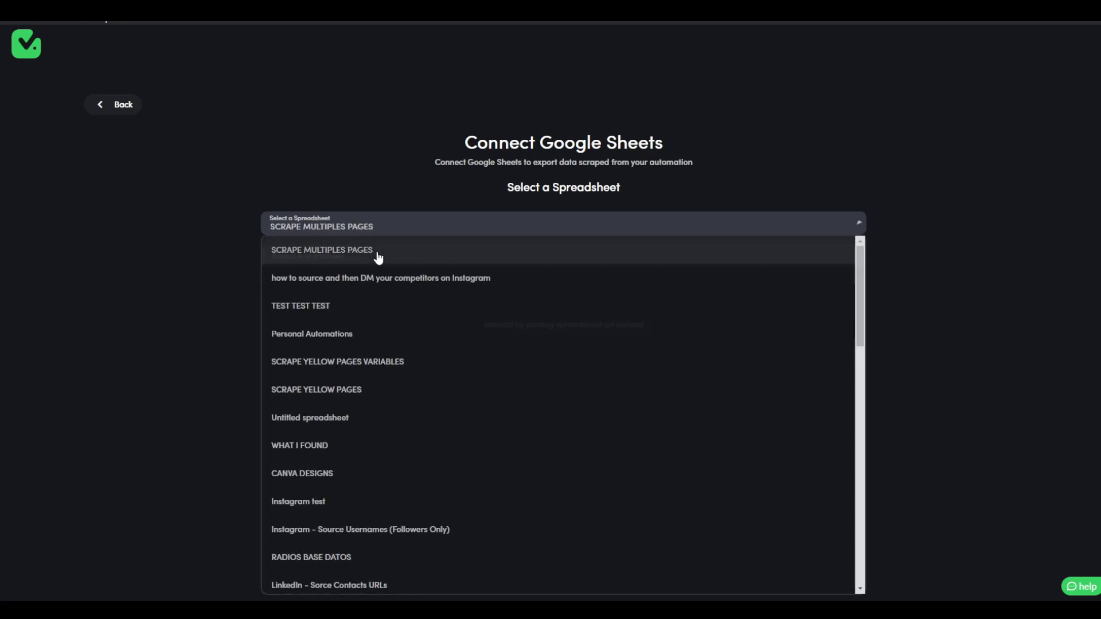
{"action": "left_click", "coordinate": [350, 264]}
{"action": "left_click", "coordinate": [310, 286]}
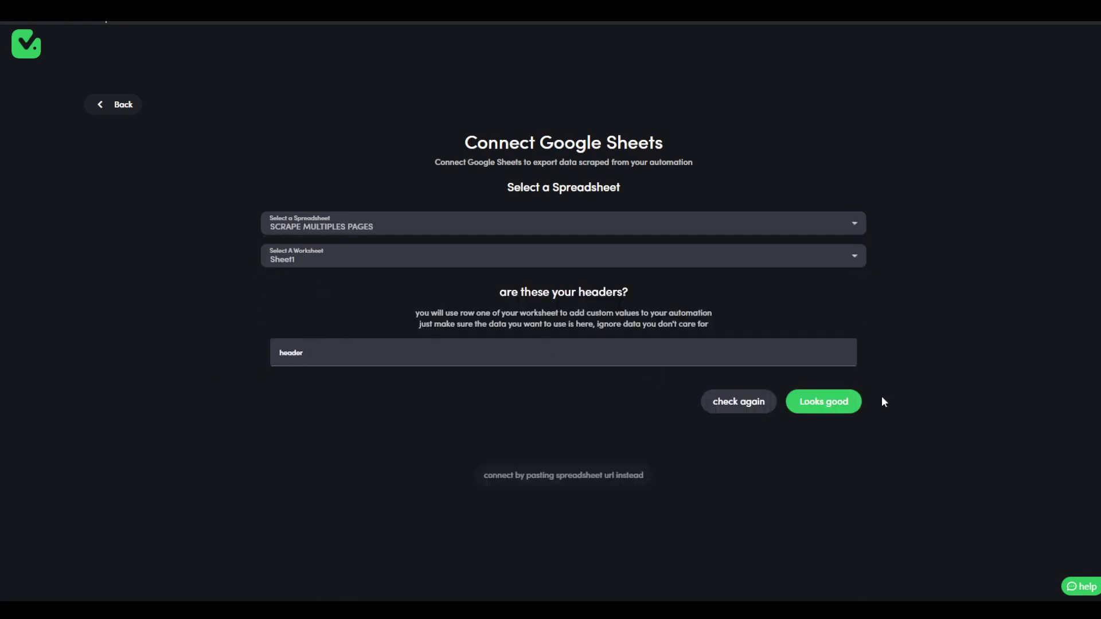
{"action": "left_click", "coordinate": [826, 402]}
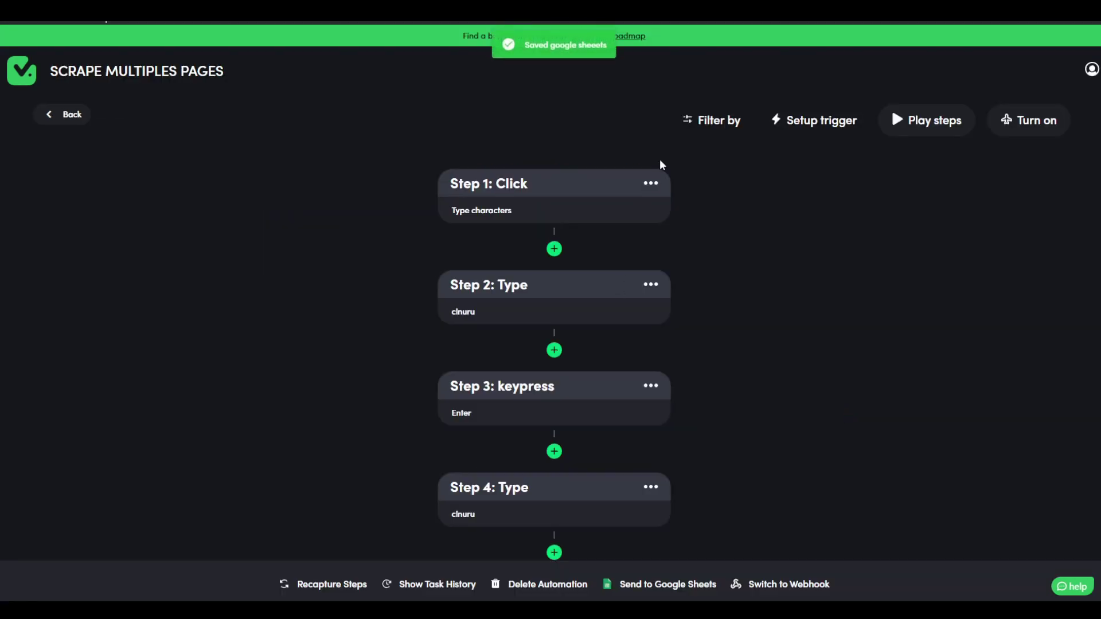
Step: Add a Loop through data trigger repeating 5 times, skipping Sheets data and schedule
{"action": "left_click", "coordinate": [785, 126]}
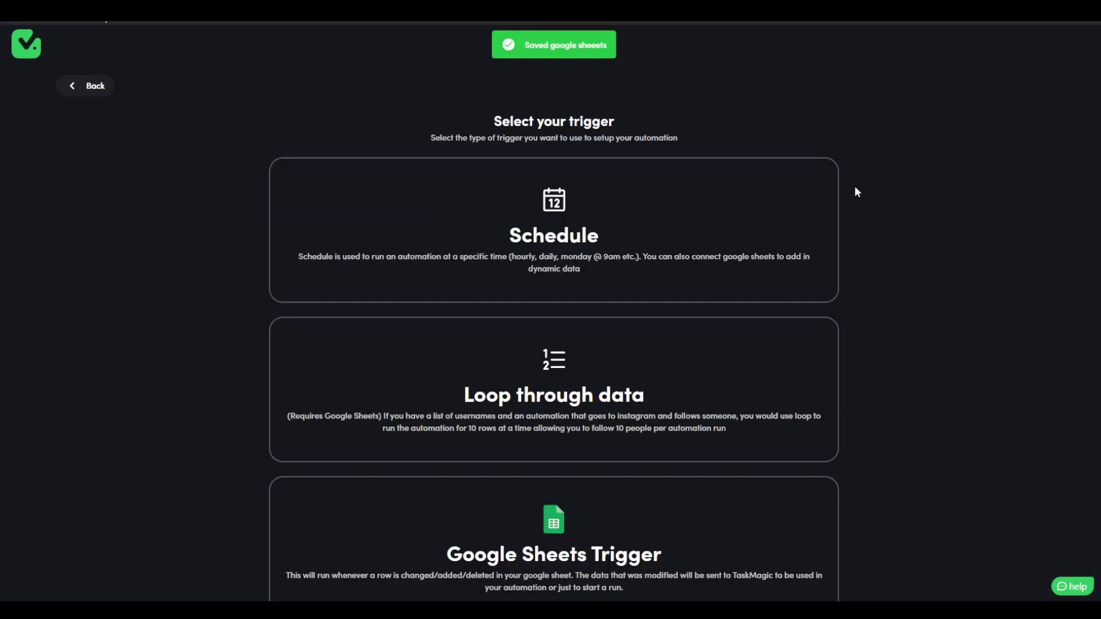
{"action": "left_click", "coordinate": [530, 376]}
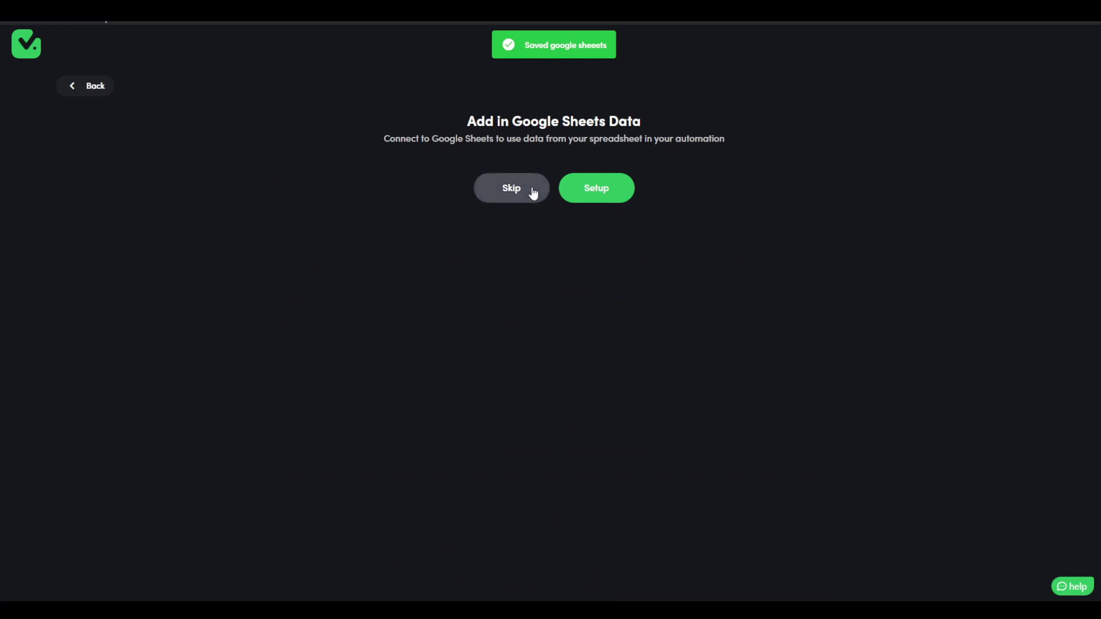
{"action": "left_click_drag", "start_coordinate": [476, 119], "coordinate": [459, 134]}
{"action": "left_click", "coordinate": [645, 122]}
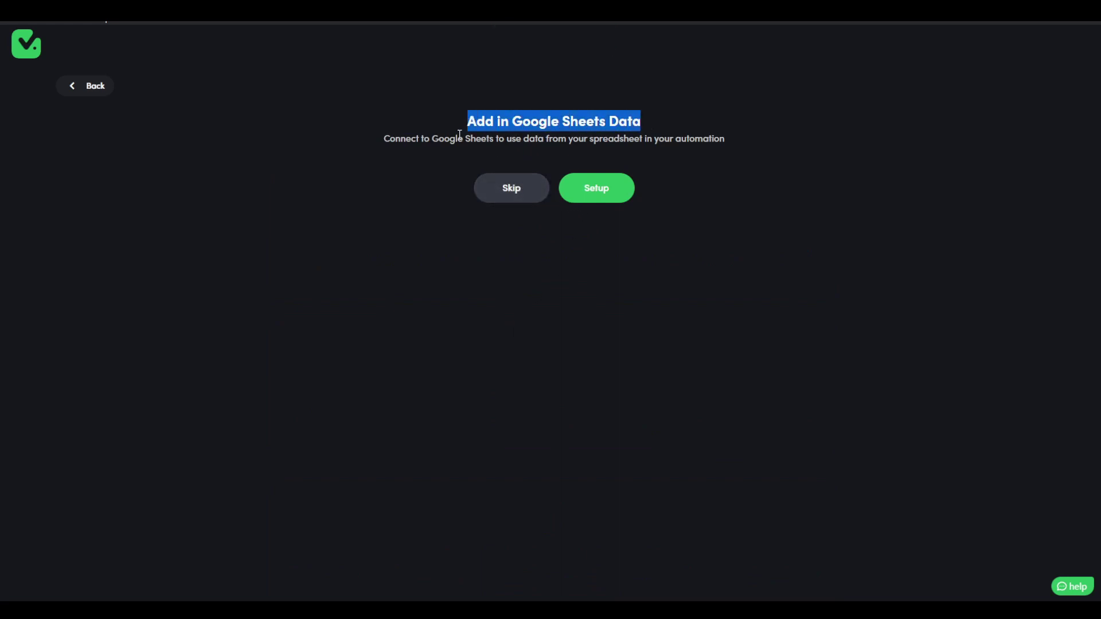
{"action": "left_click", "coordinate": [516, 193]}
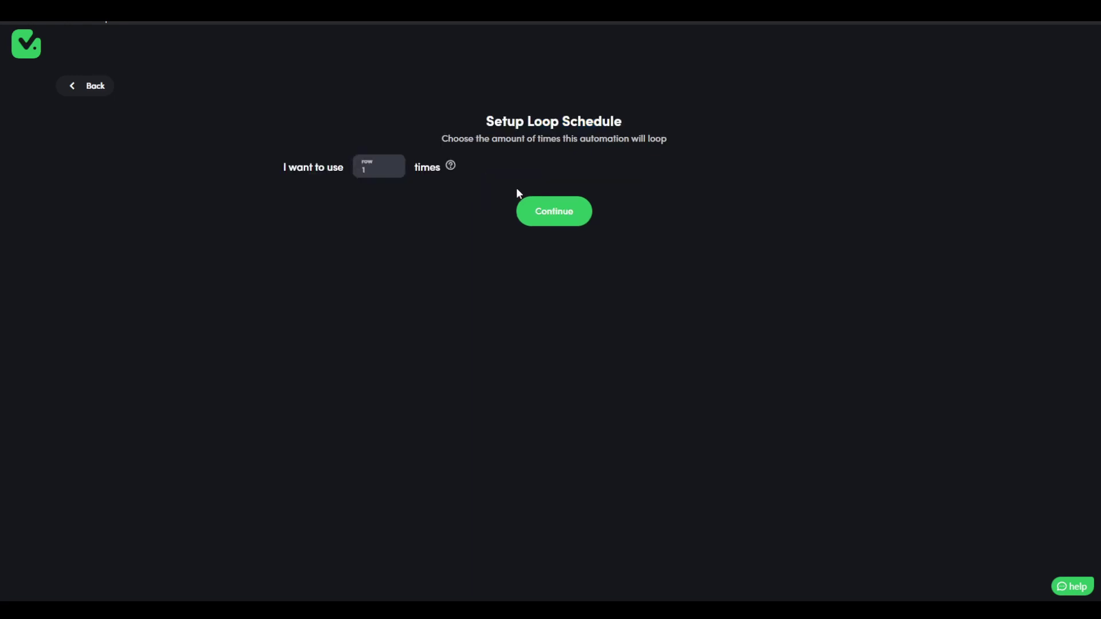
{"action": "key", "text": "BackSpace"}
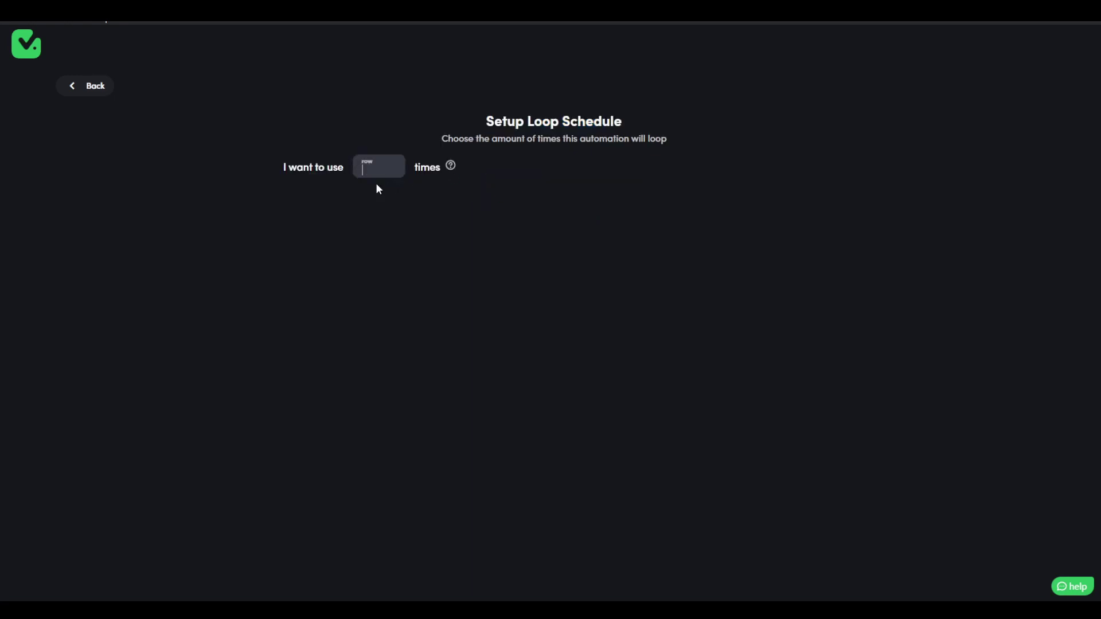
{"action": "type", "text": "5"}
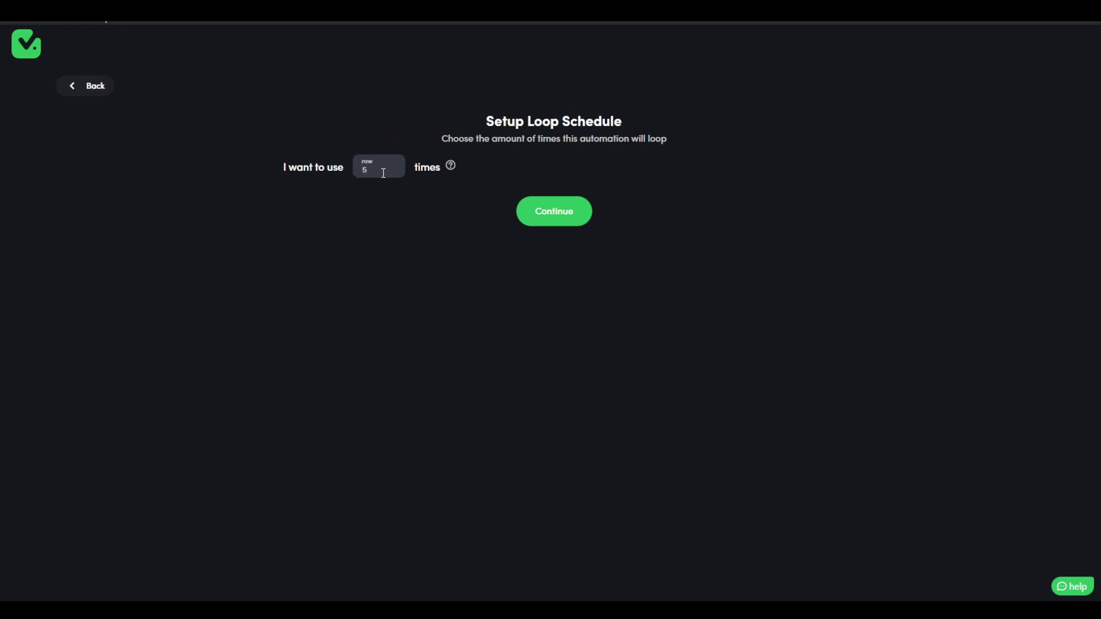
{"action": "left_click", "coordinate": [560, 213]}
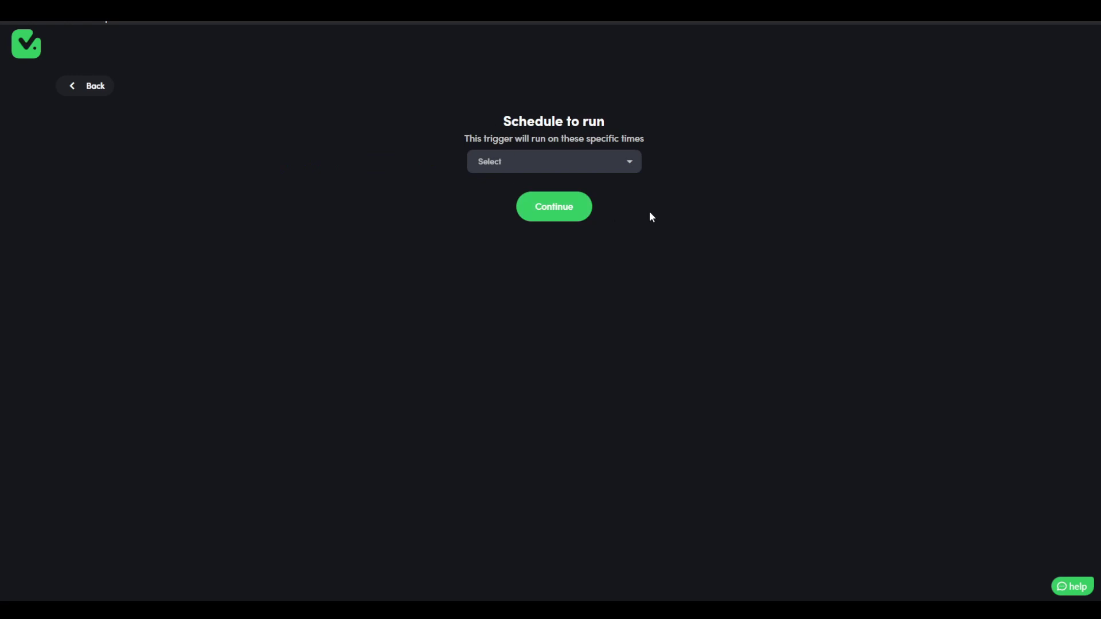
{"action": "left_click", "coordinate": [536, 210]}
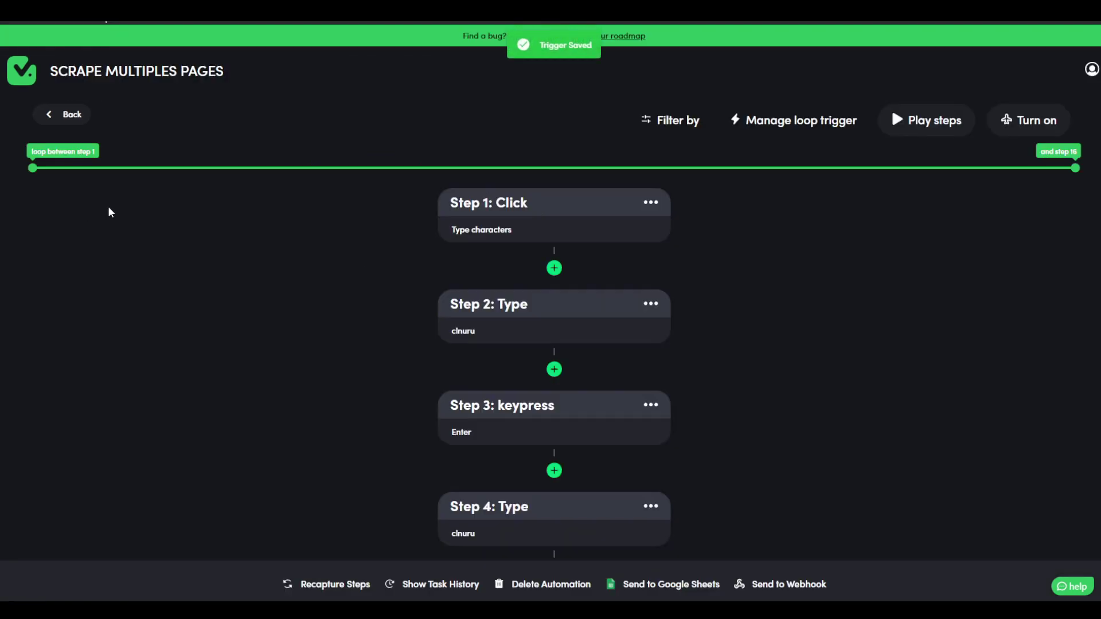
Step: Delete the first four recorded steps: the opening Click, two Type steps and the Enter keypress
{"action": "left_click", "coordinate": [650, 202]}
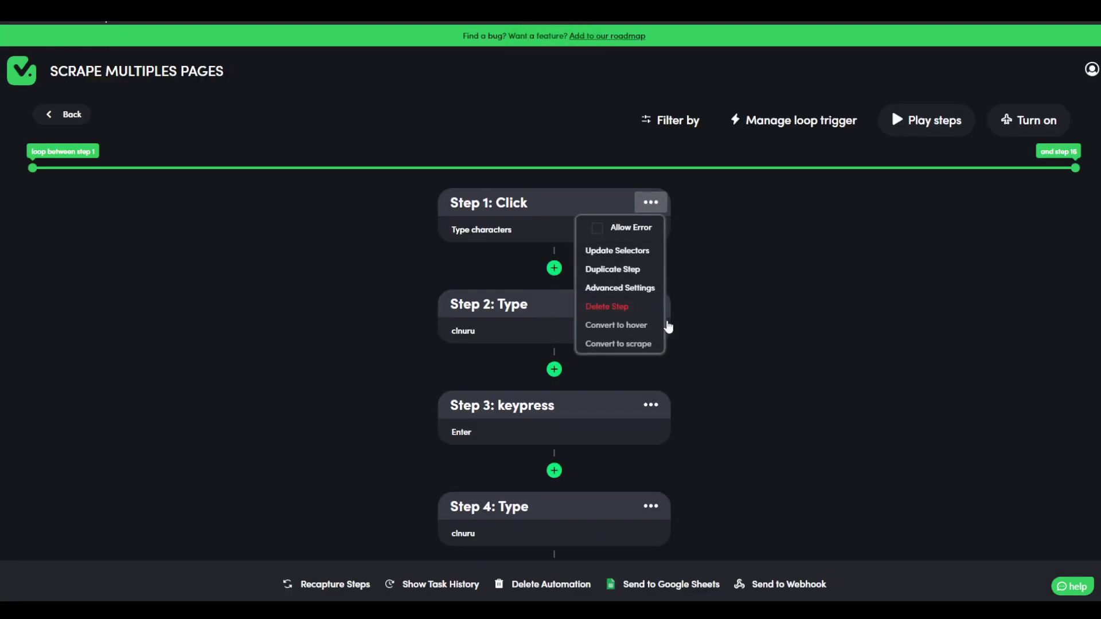
{"action": "left_click", "coordinate": [629, 317]}
{"action": "left_click", "coordinate": [650, 203]}
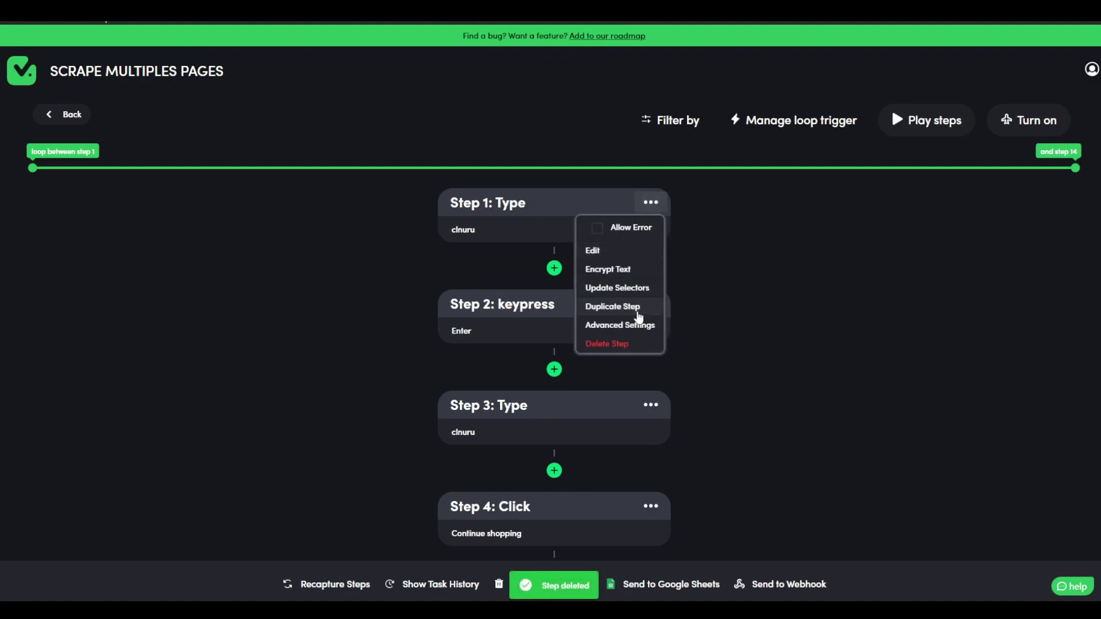
{"action": "left_click", "coordinate": [619, 343]}
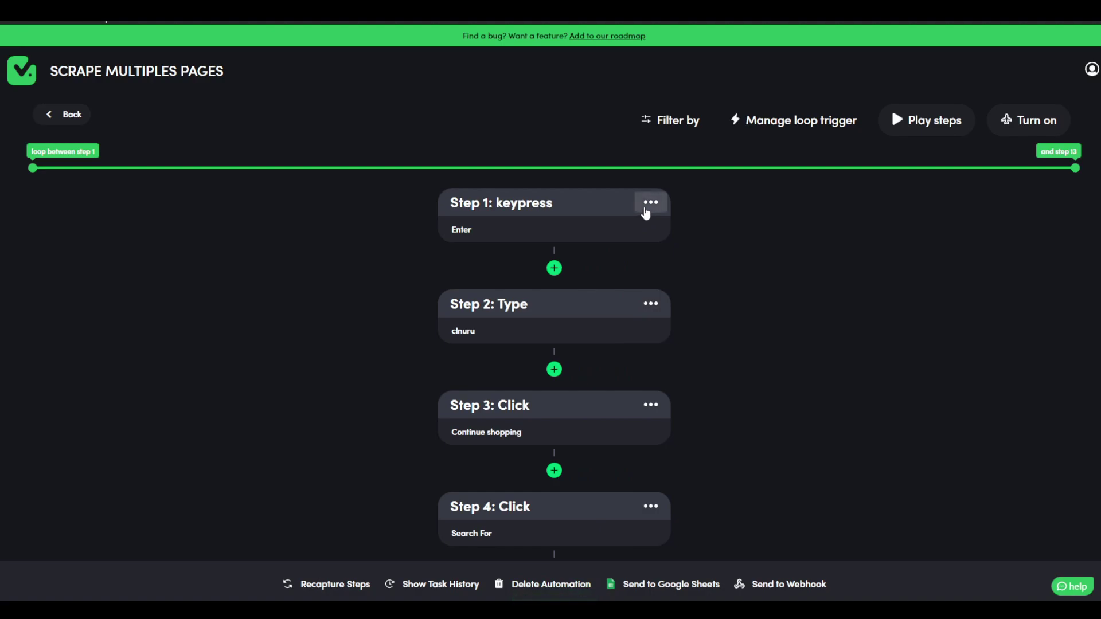
{"action": "left_click", "coordinate": [649, 206]}
{"action": "left_click", "coordinate": [620, 308]}
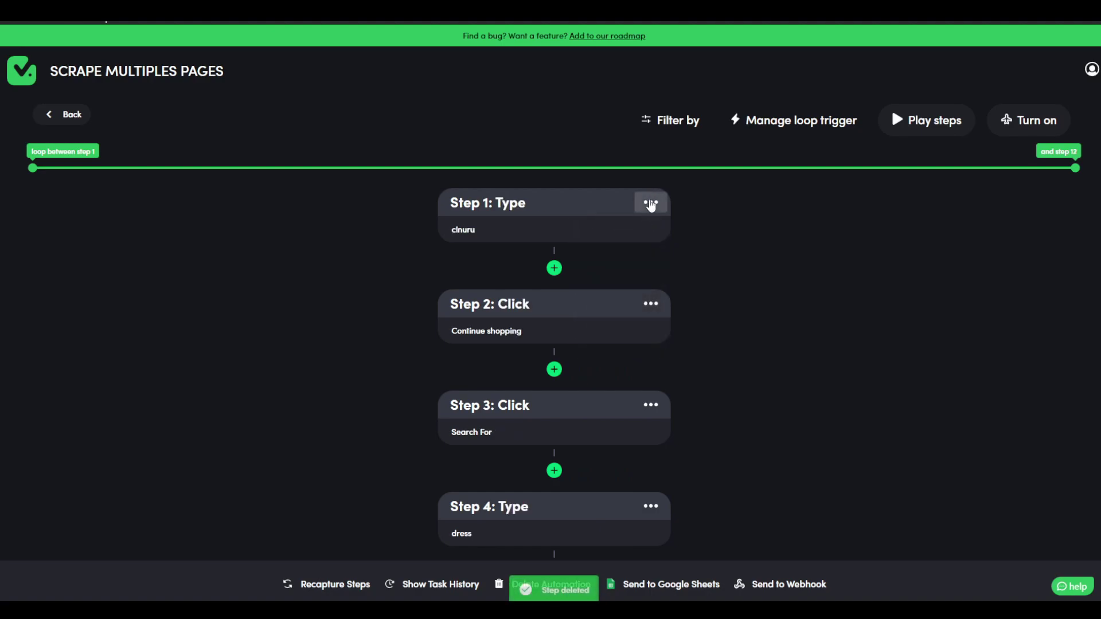
{"action": "left_click", "coordinate": [649, 203]}
{"action": "left_click", "coordinate": [618, 343]}
Step: Delete the Type dress and Click Go steps
{"action": "scroll", "coordinate": [608, 333], "scroll_direction": "down", "scroll_amount": 3}
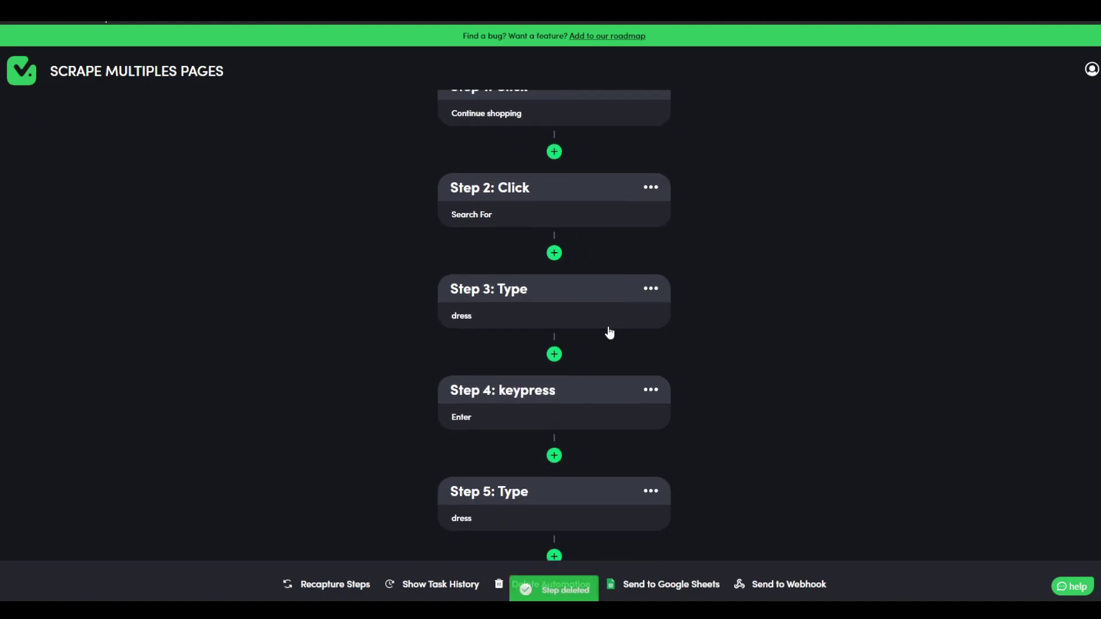
{"action": "scroll", "coordinate": [589, 395], "scroll_direction": "down", "scroll_amount": 1}
{"action": "left_click", "coordinate": [650, 375]}
{"action": "left_click", "coordinate": [618, 517]}
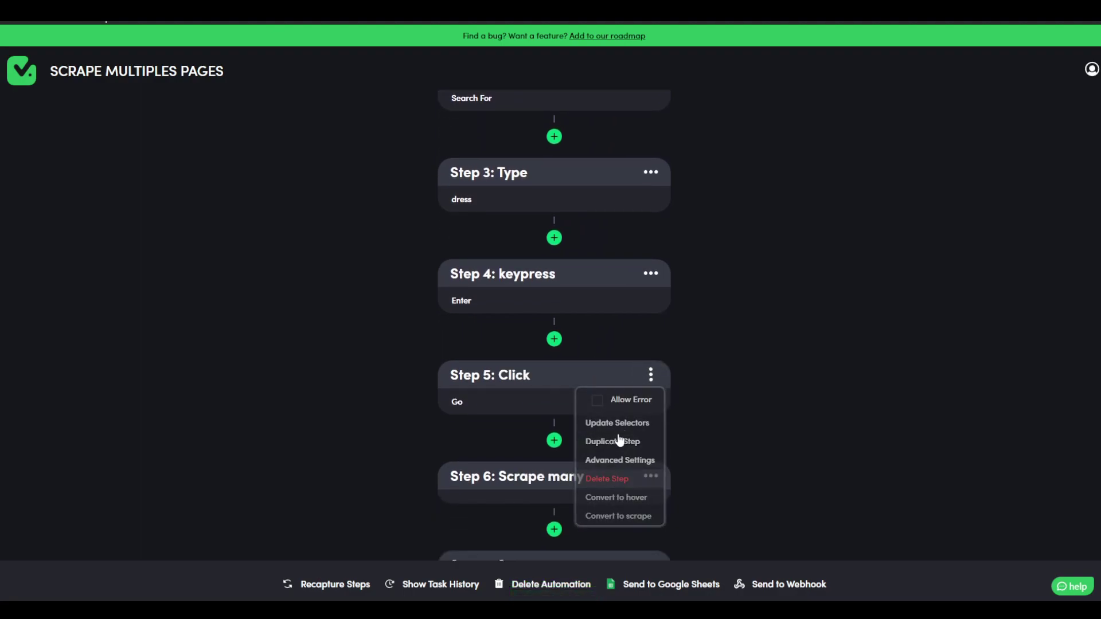
{"action": "left_click", "coordinate": [650, 375]}
{"action": "left_click", "coordinate": [624, 479]}
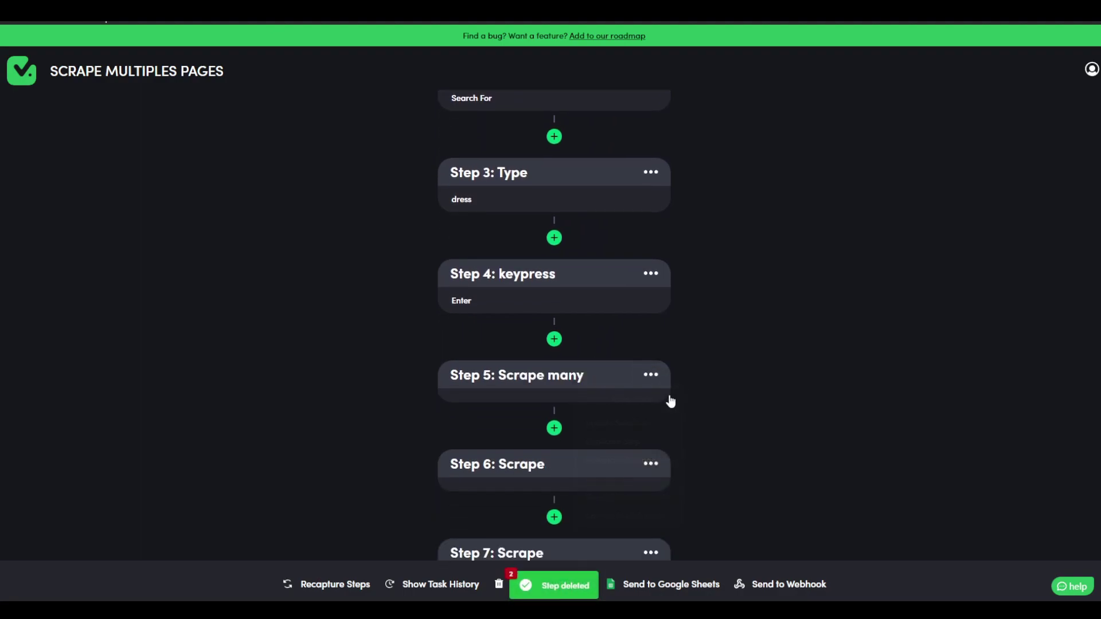
{"action": "scroll", "coordinate": [668, 398], "scroll_direction": "down", "scroll_amount": 5}
{"action": "scroll", "coordinate": [709, 398], "scroll_direction": "up", "scroll_amount": 10}
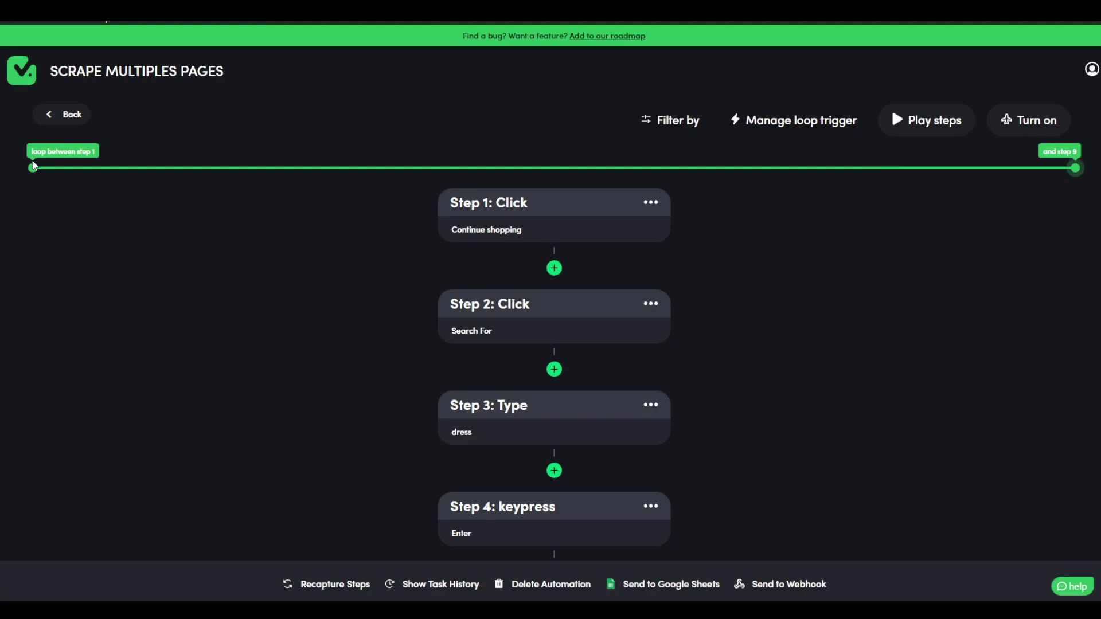
Step: Move the loop slider's start to step 5 so the loop covers steps 5 to 9
{"action": "scroll", "coordinate": [412, 277], "scroll_direction": "down", "scroll_amount": 2}
{"action": "scroll", "coordinate": [412, 276], "scroll_direction": "down", "scroll_amount": 8}
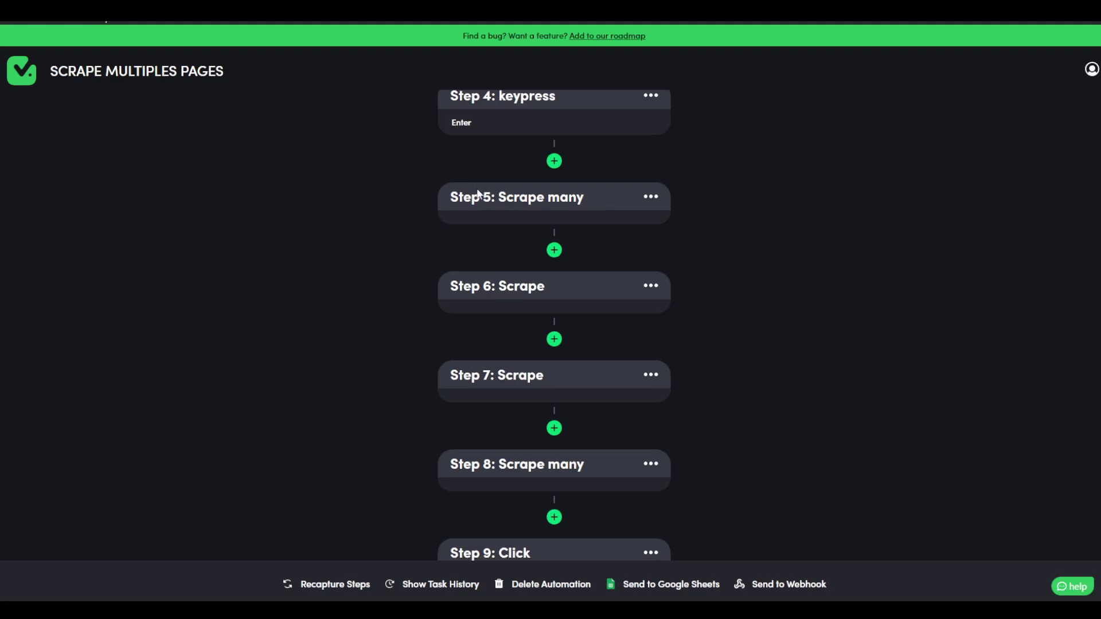
{"action": "scroll", "coordinate": [477, 194], "scroll_direction": "down", "scroll_amount": 3}
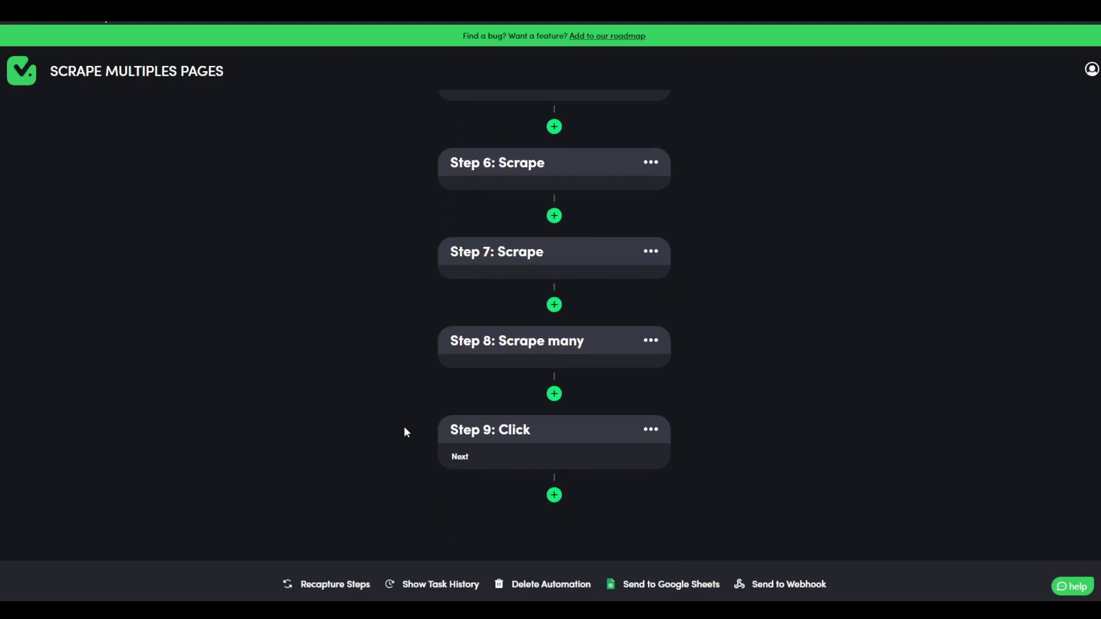
{"action": "scroll", "coordinate": [410, 421], "scroll_direction": "up", "scroll_amount": 8}
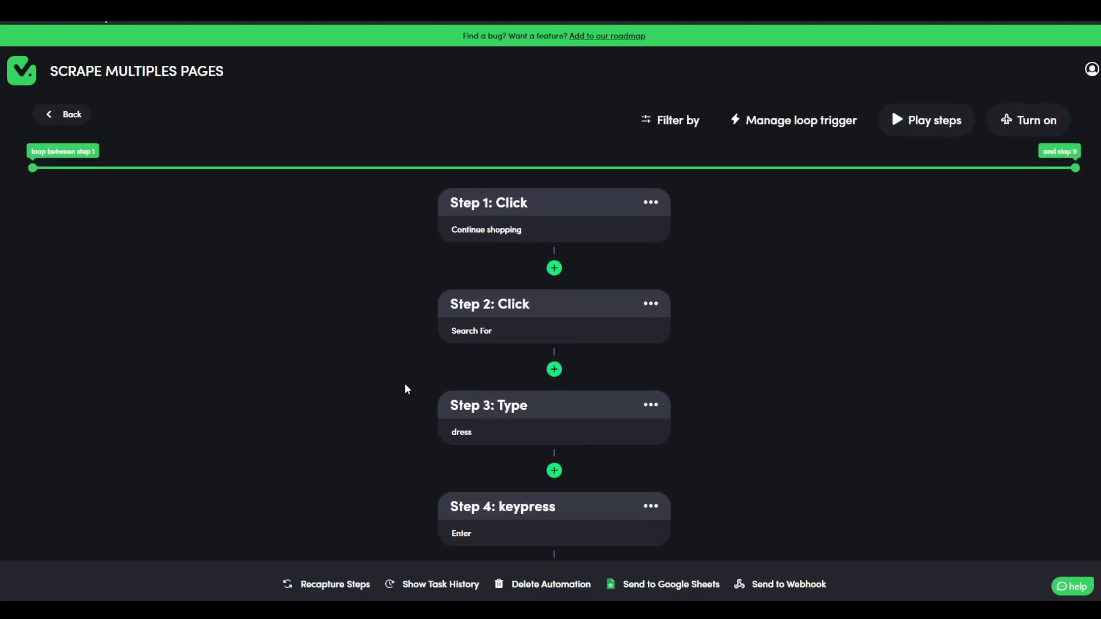
{"action": "left_click_drag", "start_coordinate": [385, 167], "coordinate": [554, 167]}
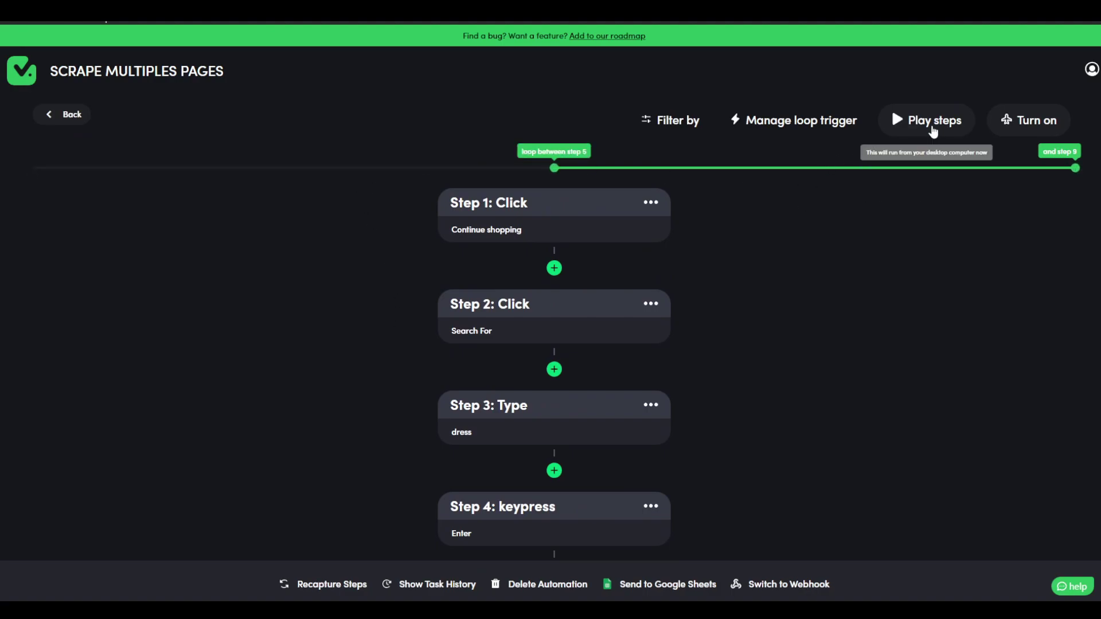
Step: Play the automation and move its Chrome window aside while the run finishes
{"action": "left_click", "coordinate": [933, 131]}
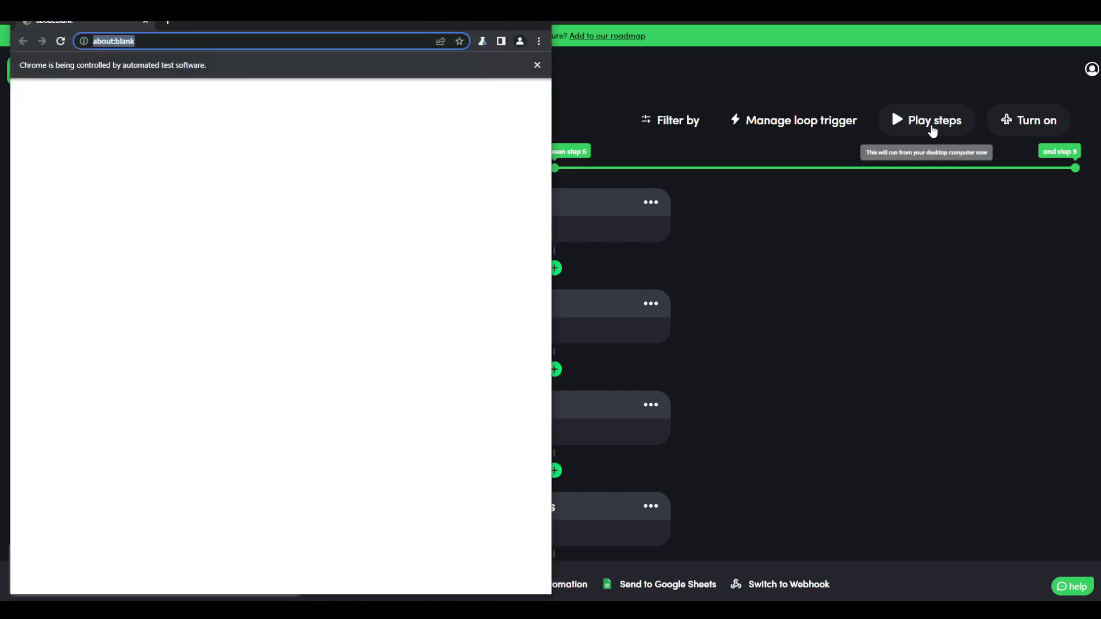
{"action": "left_click_drag", "start_coordinate": [272, 25], "coordinate": [837, 30]}
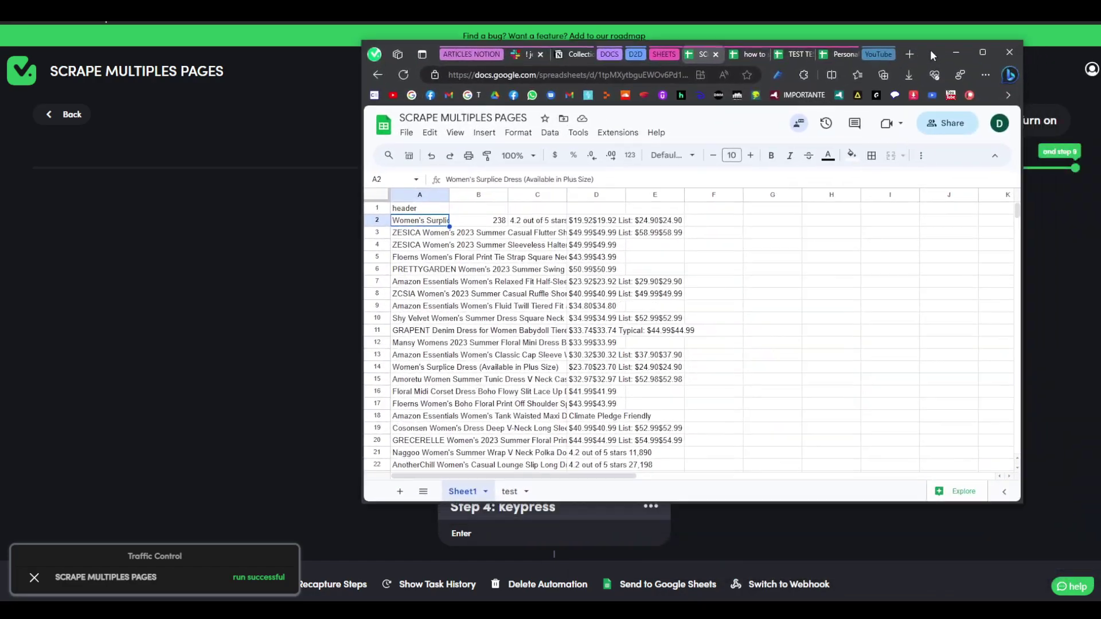
Step: Review the scraped dress rows in Sheet1, checking cells A6 and B2
{"action": "left_click_drag", "start_coordinate": [930, 49], "coordinate": [823, 74]}
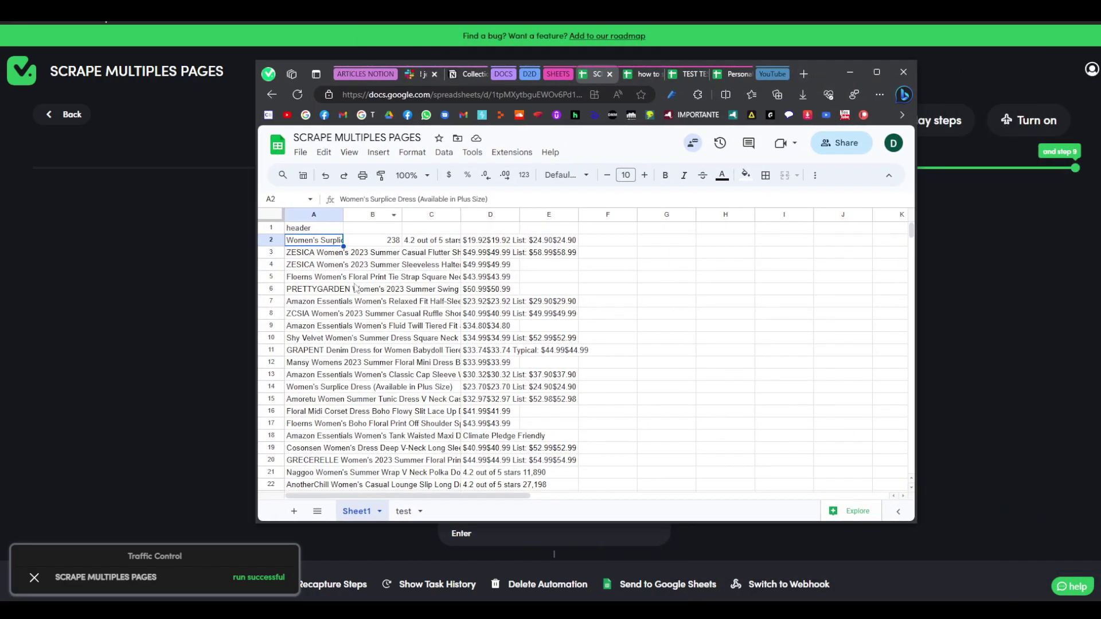
{"action": "scroll", "coordinate": [309, 275], "scroll_direction": "down", "scroll_amount": 15}
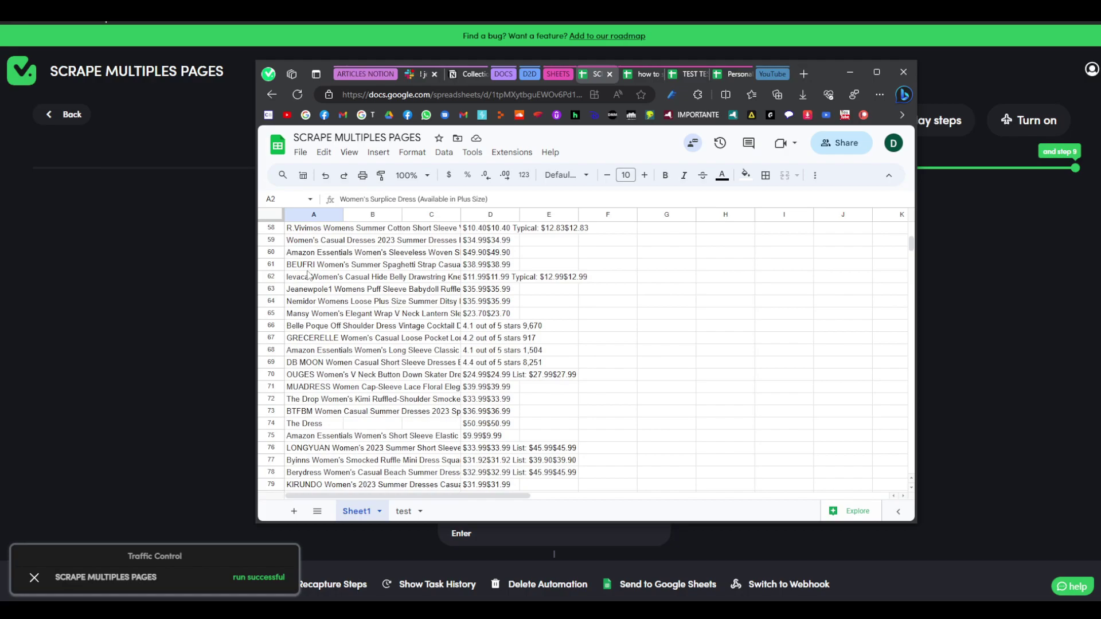
{"action": "scroll", "coordinate": [309, 275], "scroll_direction": "down", "scroll_amount": 20}
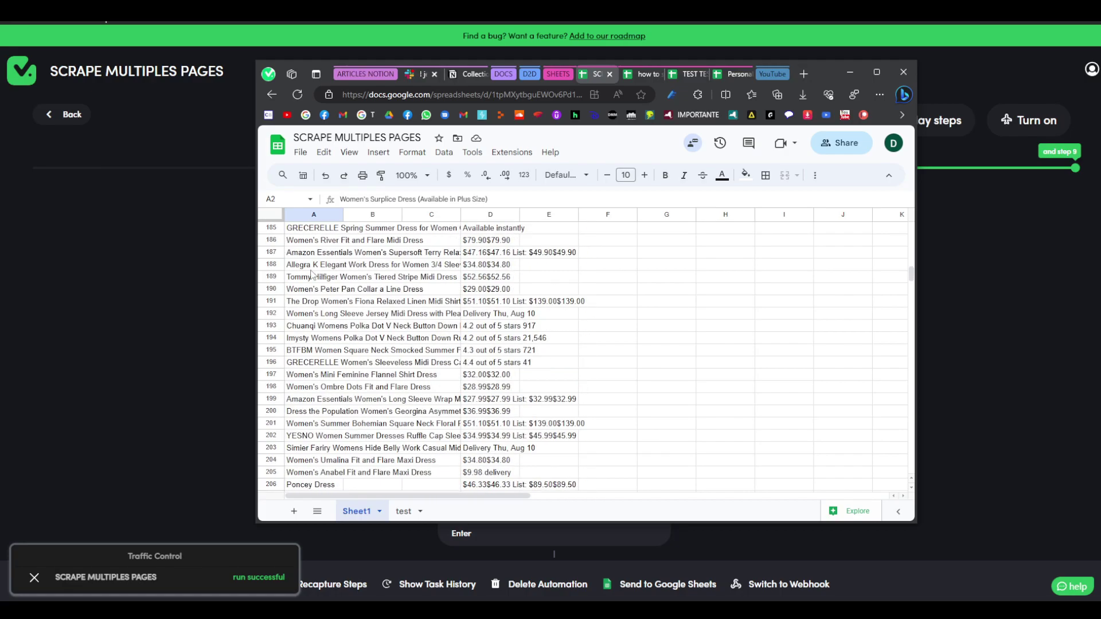
{"action": "scroll", "coordinate": [310, 274], "scroll_direction": "down", "scroll_amount": 8}
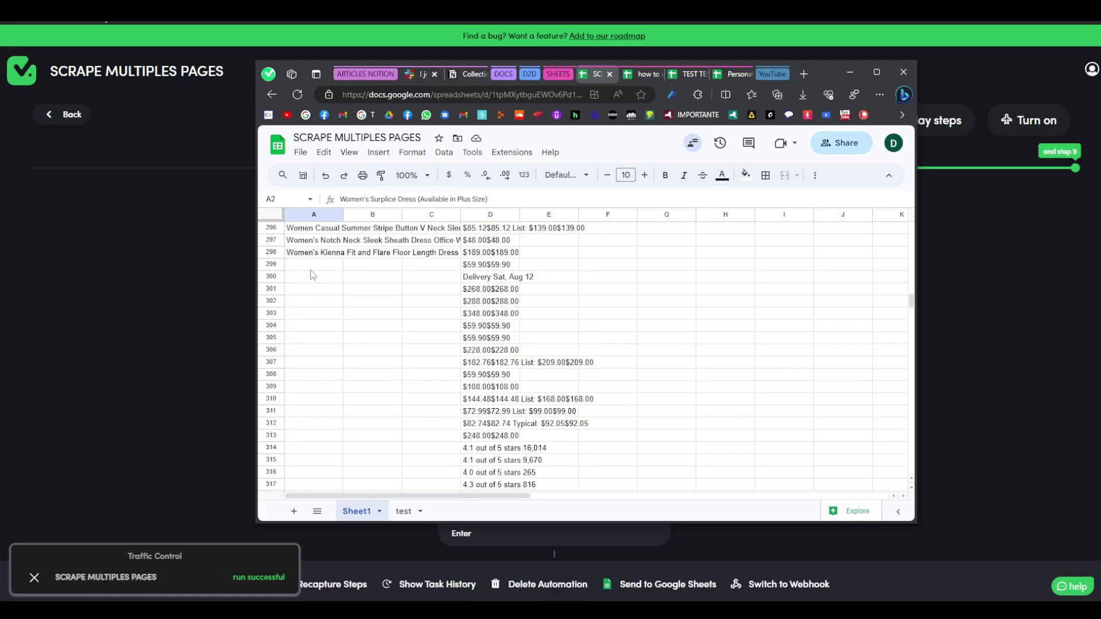
{"action": "scroll", "coordinate": [310, 275], "scroll_direction": "up", "scroll_amount": 20}
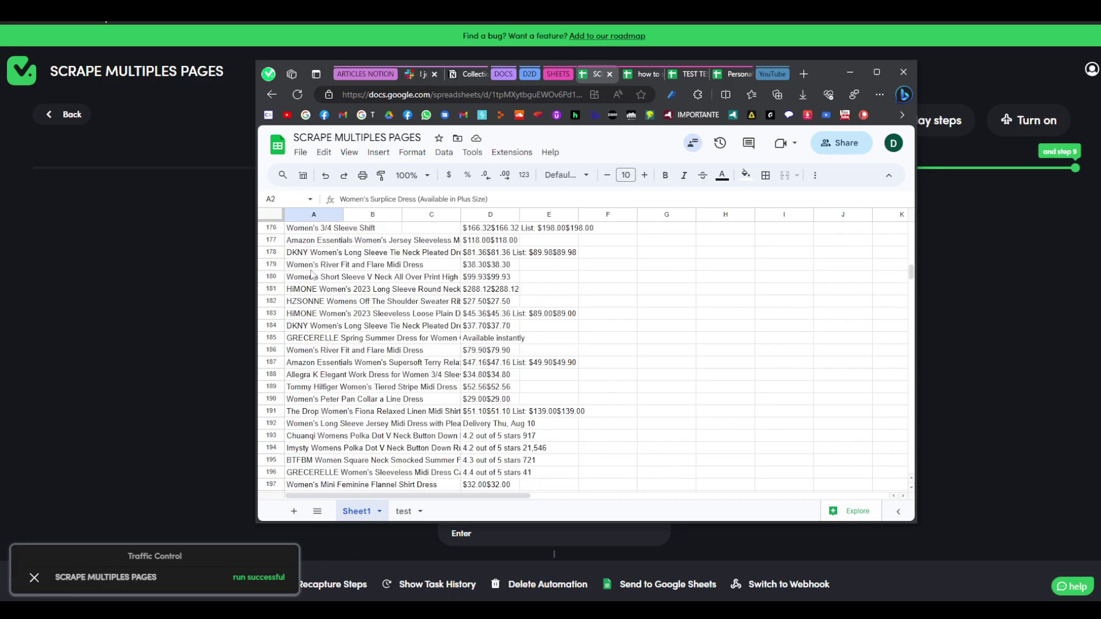
{"action": "scroll", "coordinate": [310, 275], "scroll_direction": "up", "scroll_amount": 20}
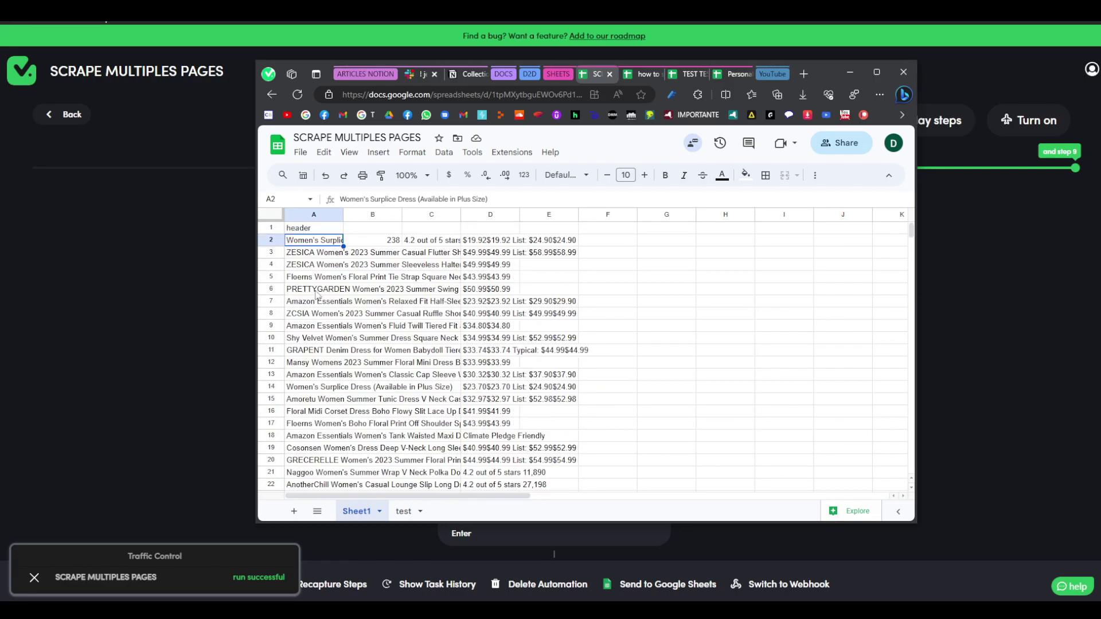
{"action": "left_click", "coordinate": [316, 292]}
{"action": "left_click", "coordinate": [353, 243]}
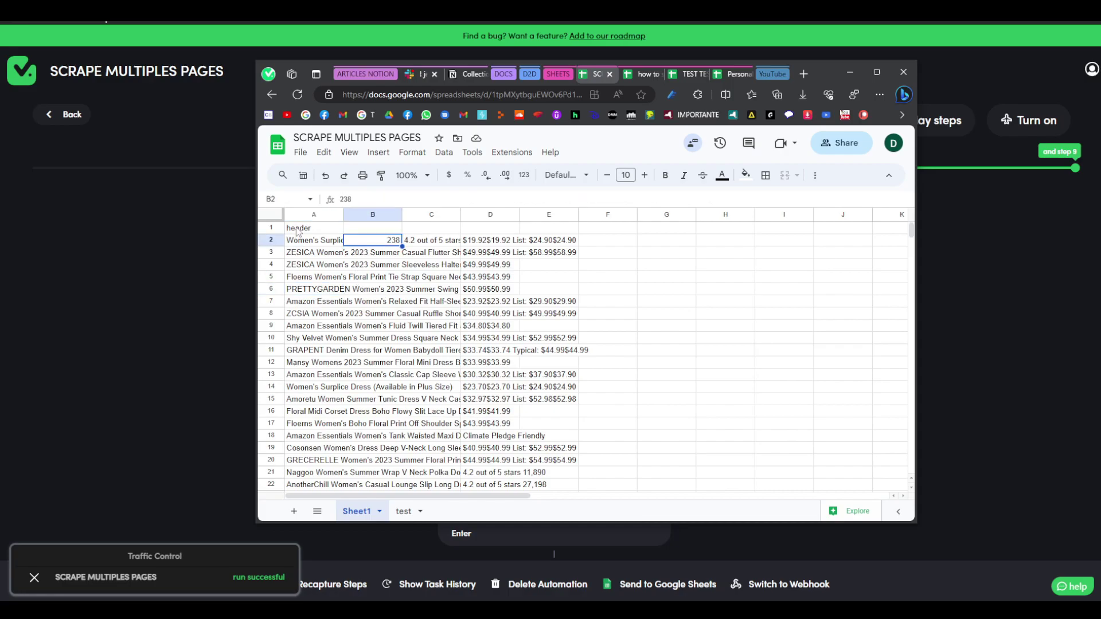